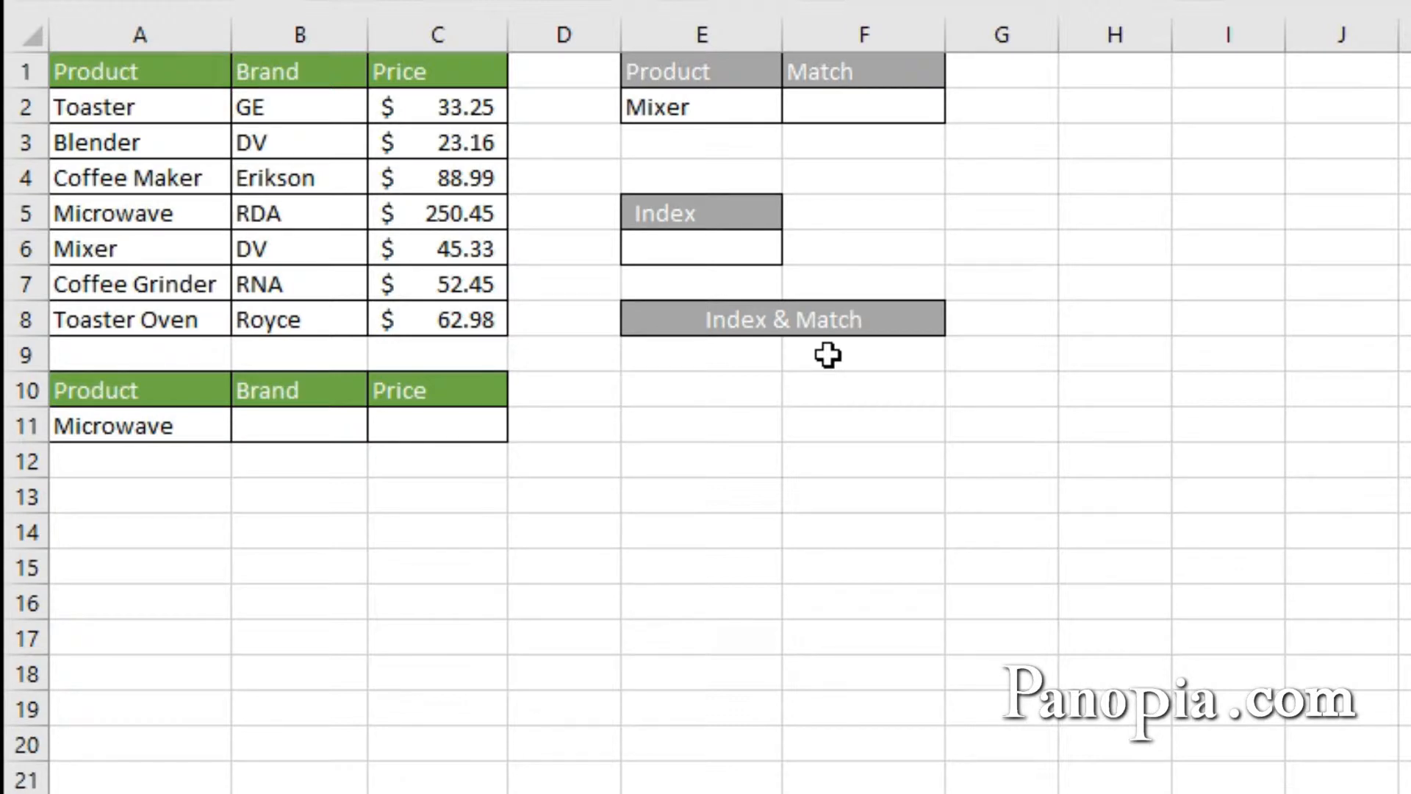
Step: Choose Mixer from the product list in cell E2
click(771, 107)
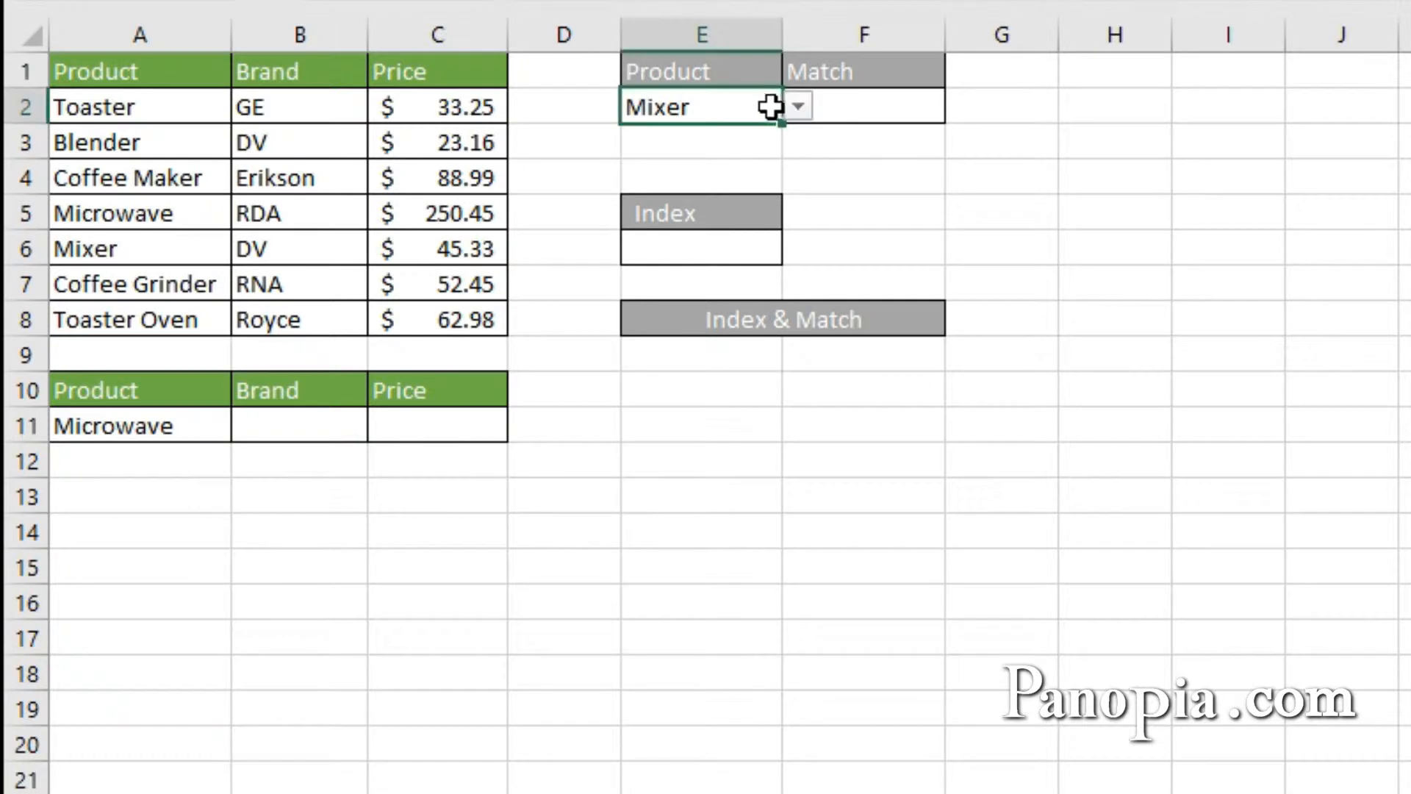
click(797, 106)
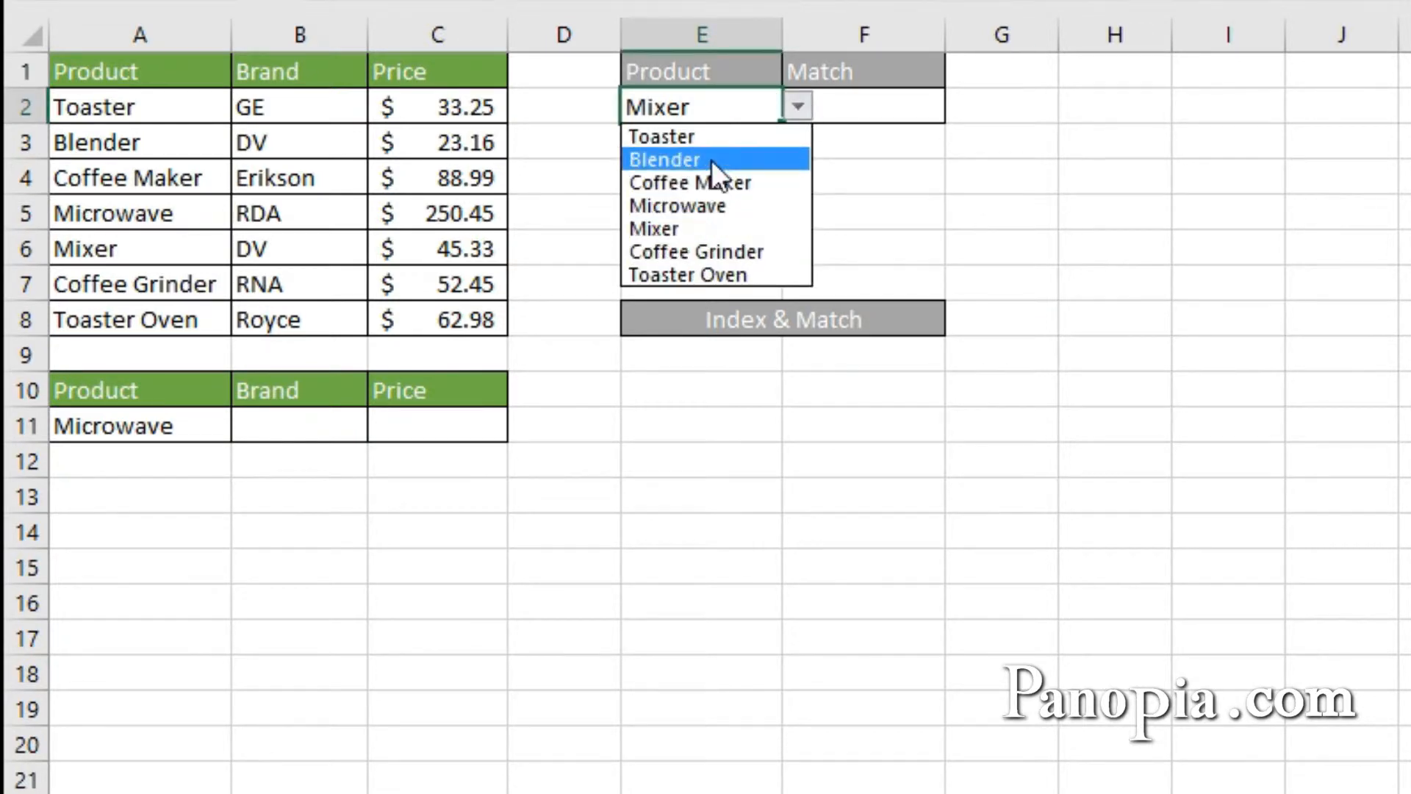
click(703, 228)
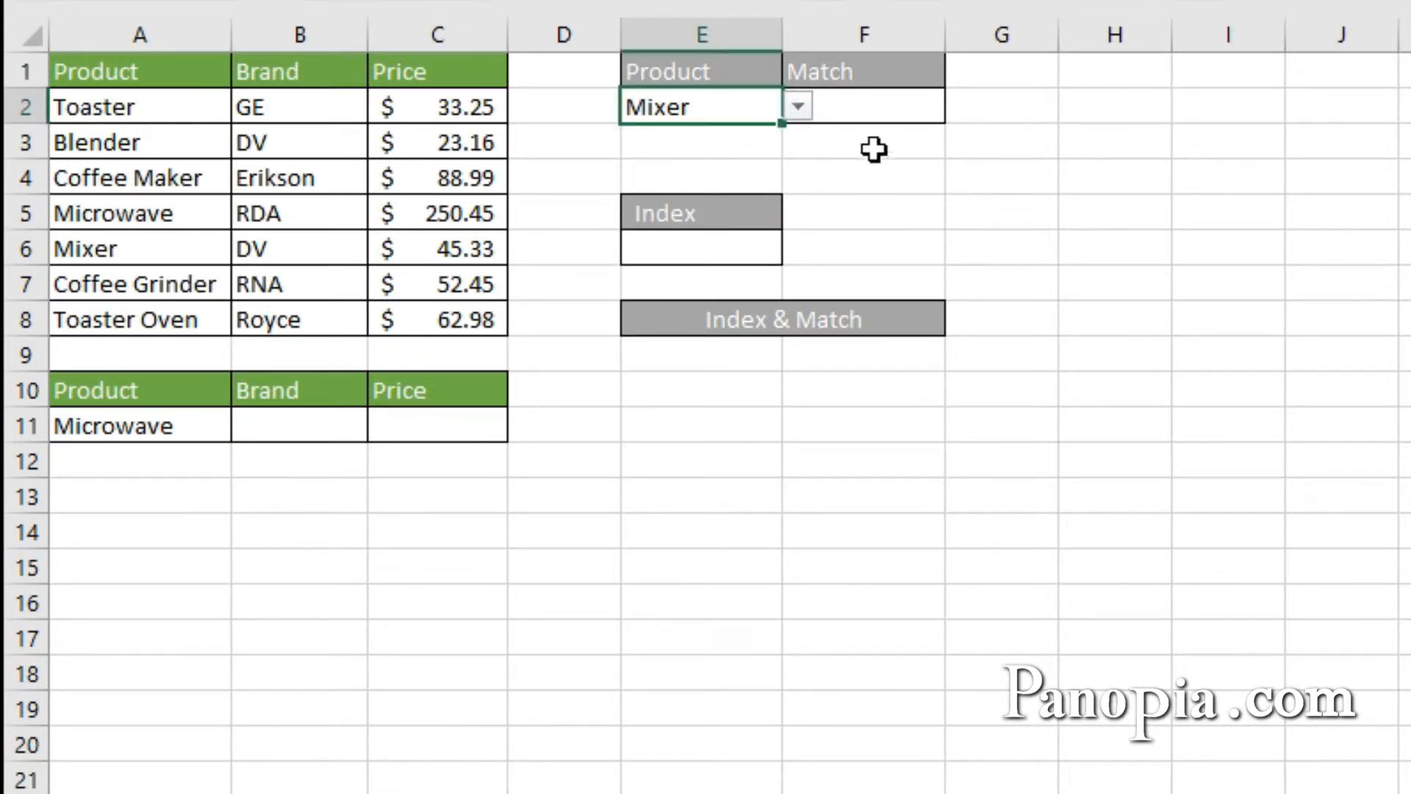
Step: Enter =MATCH(E2,A2:A8,0) in cell F2 to find the selected product's position in the product list
click(870, 105)
text(=)
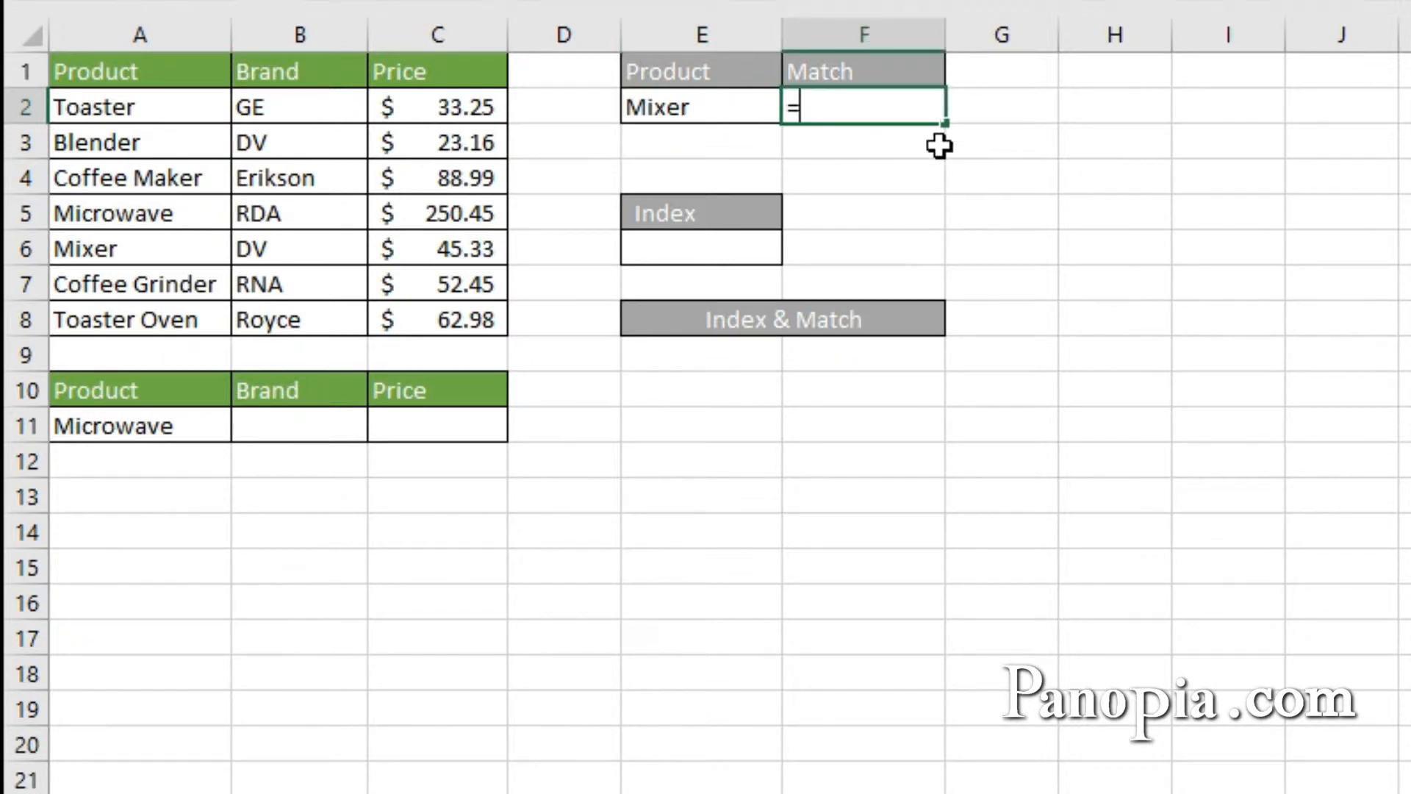
text(mat)
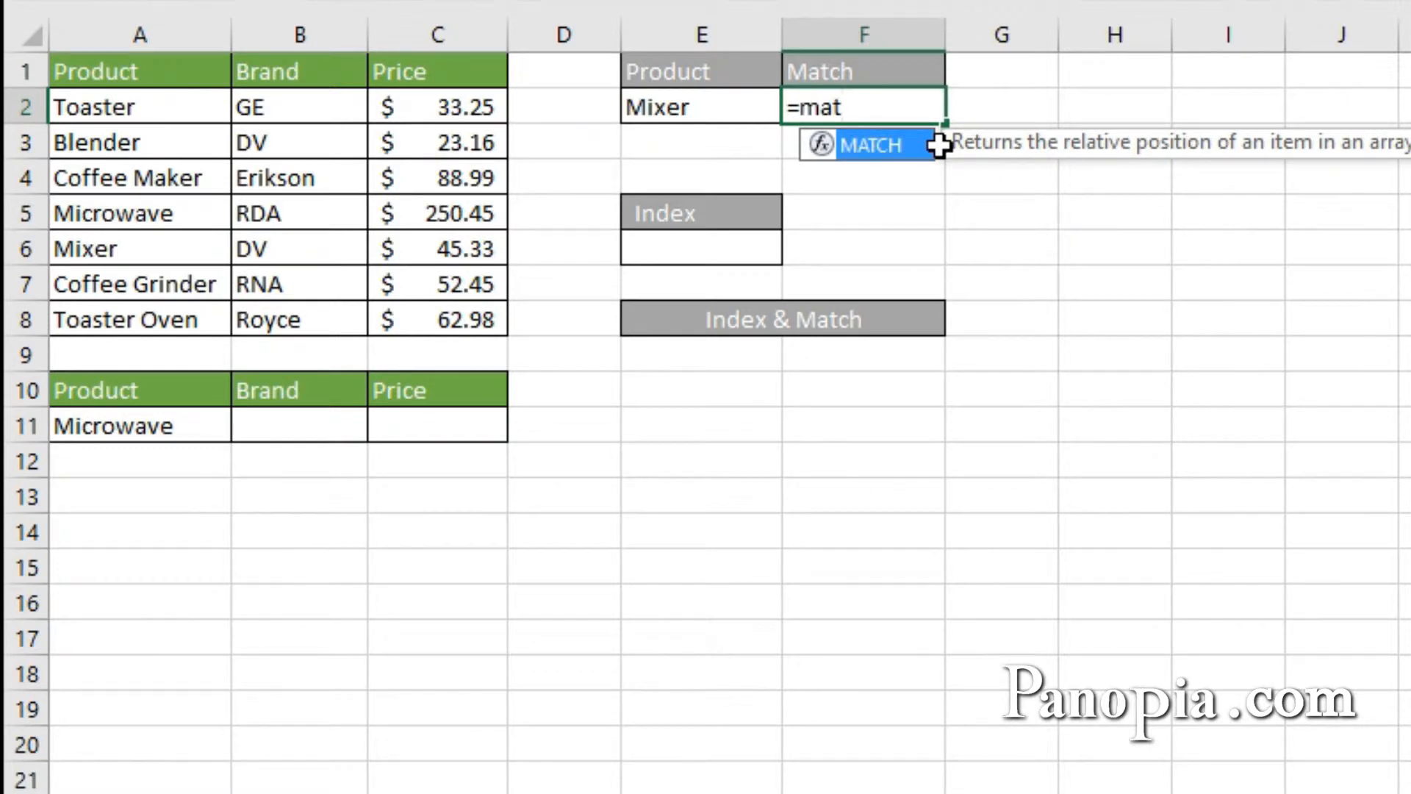
key(Tab)
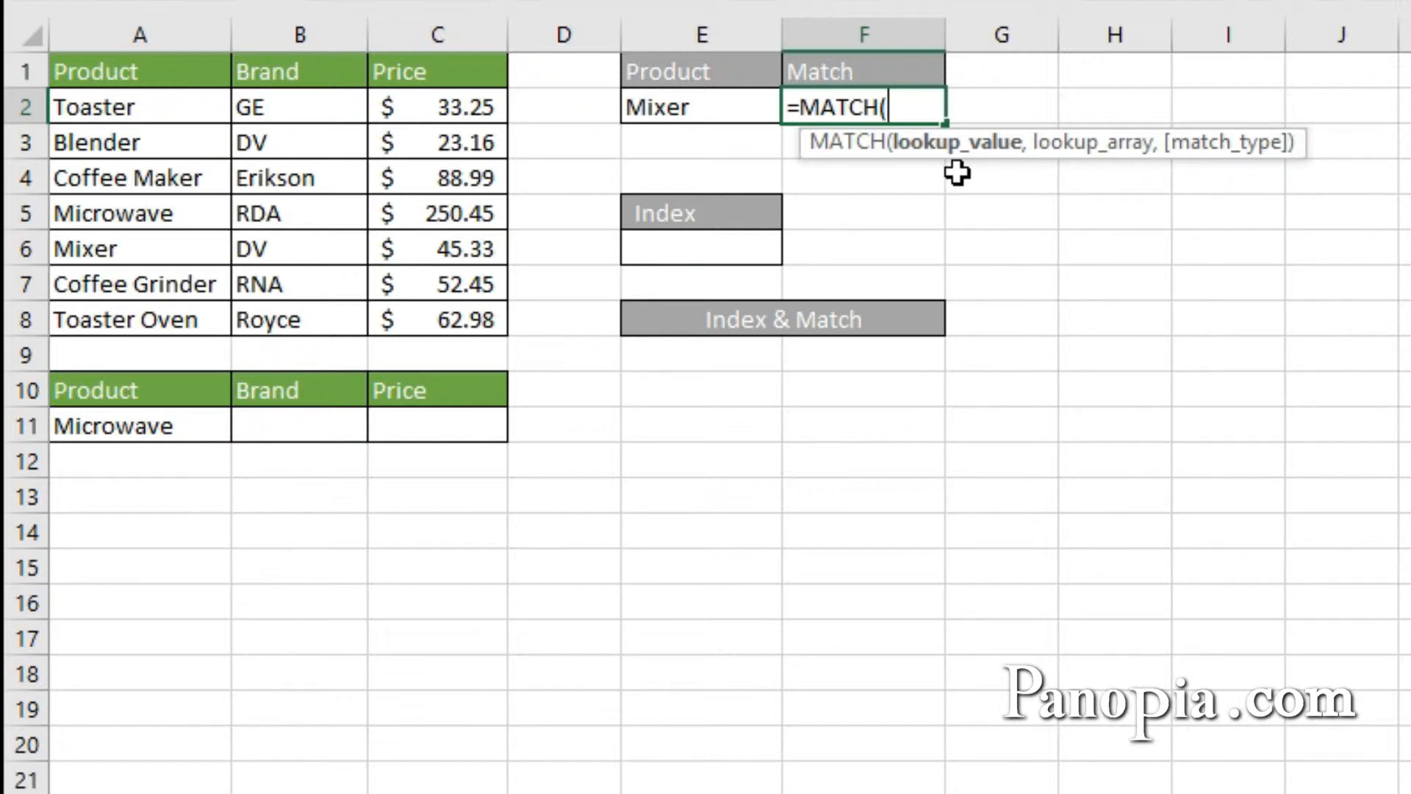
click(680, 106)
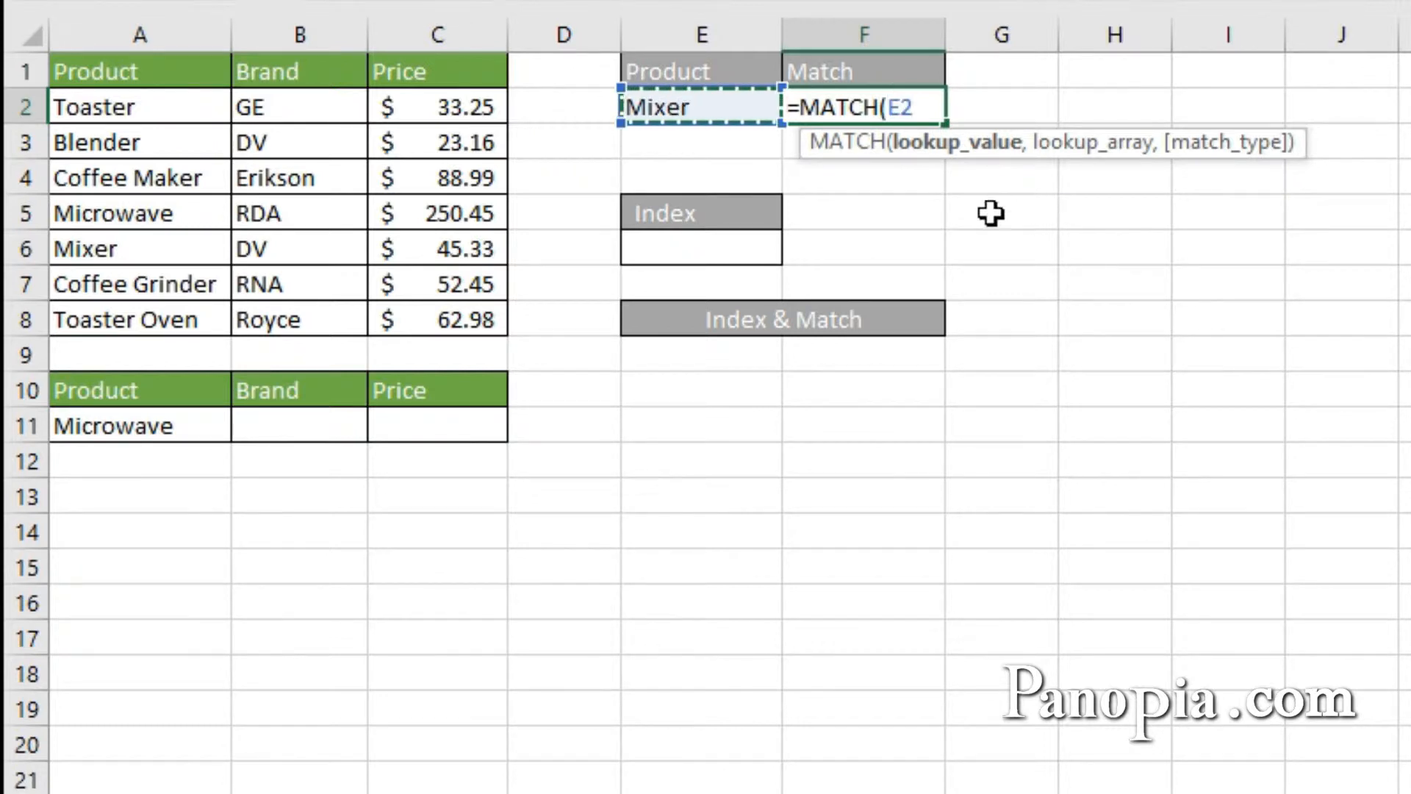
text(,)
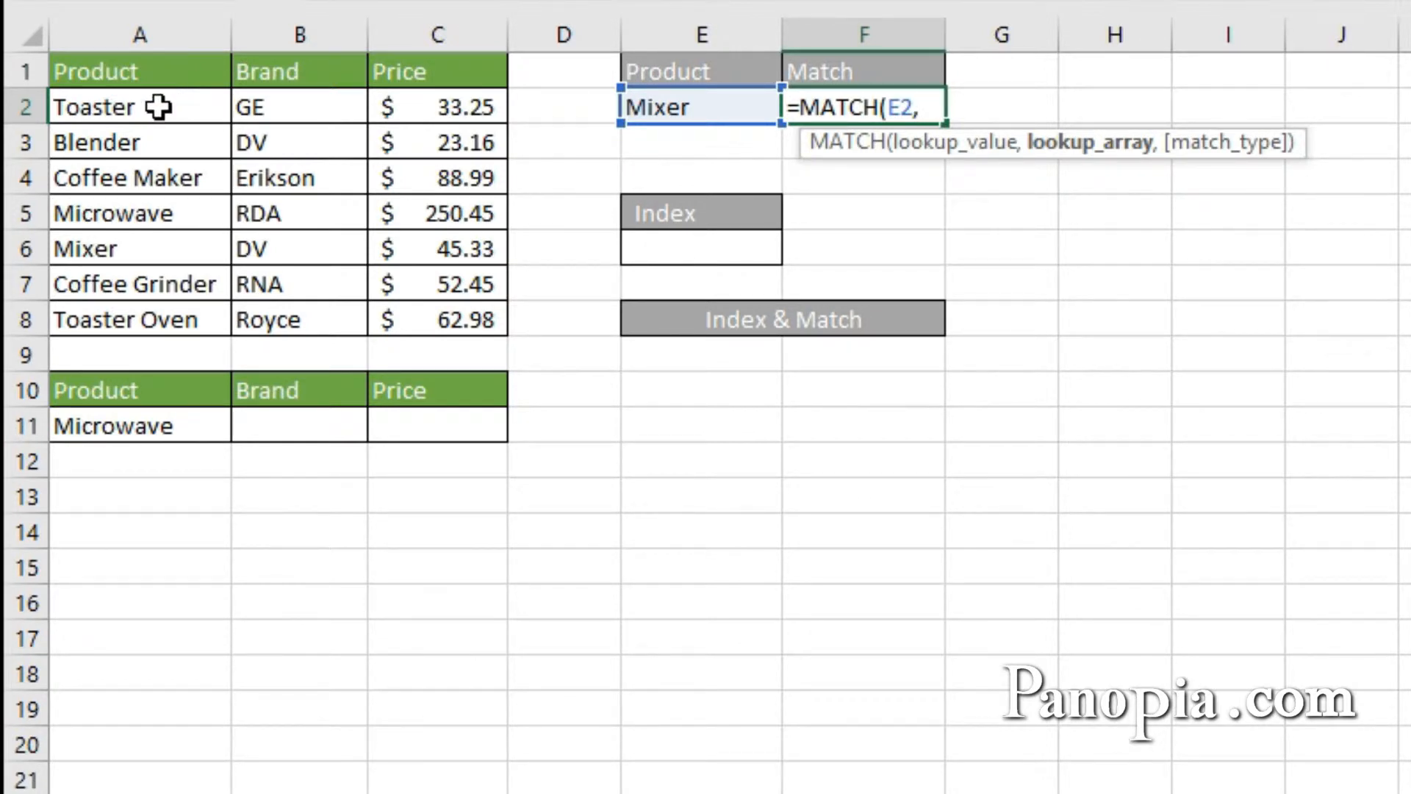
drag(158, 107, 134, 318)
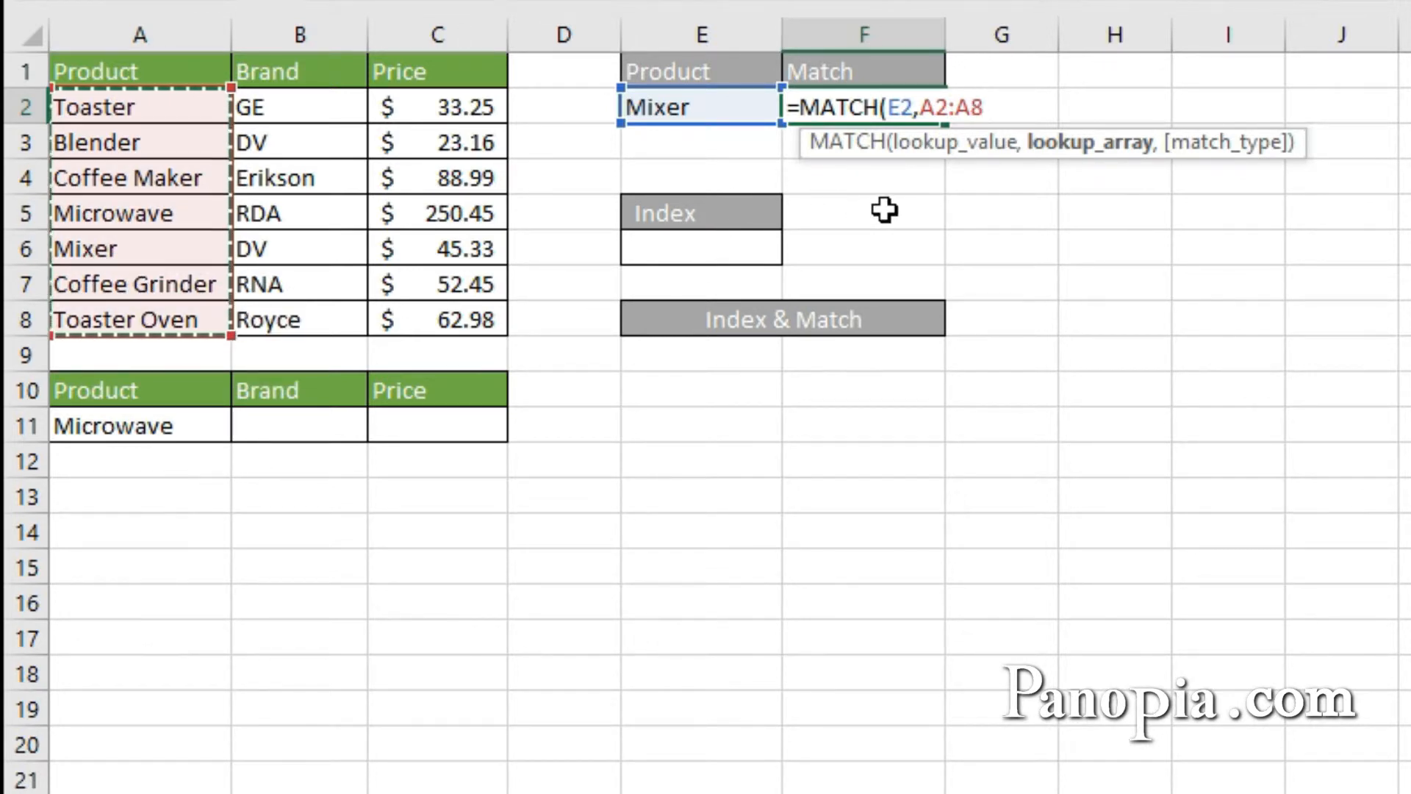
text(,)
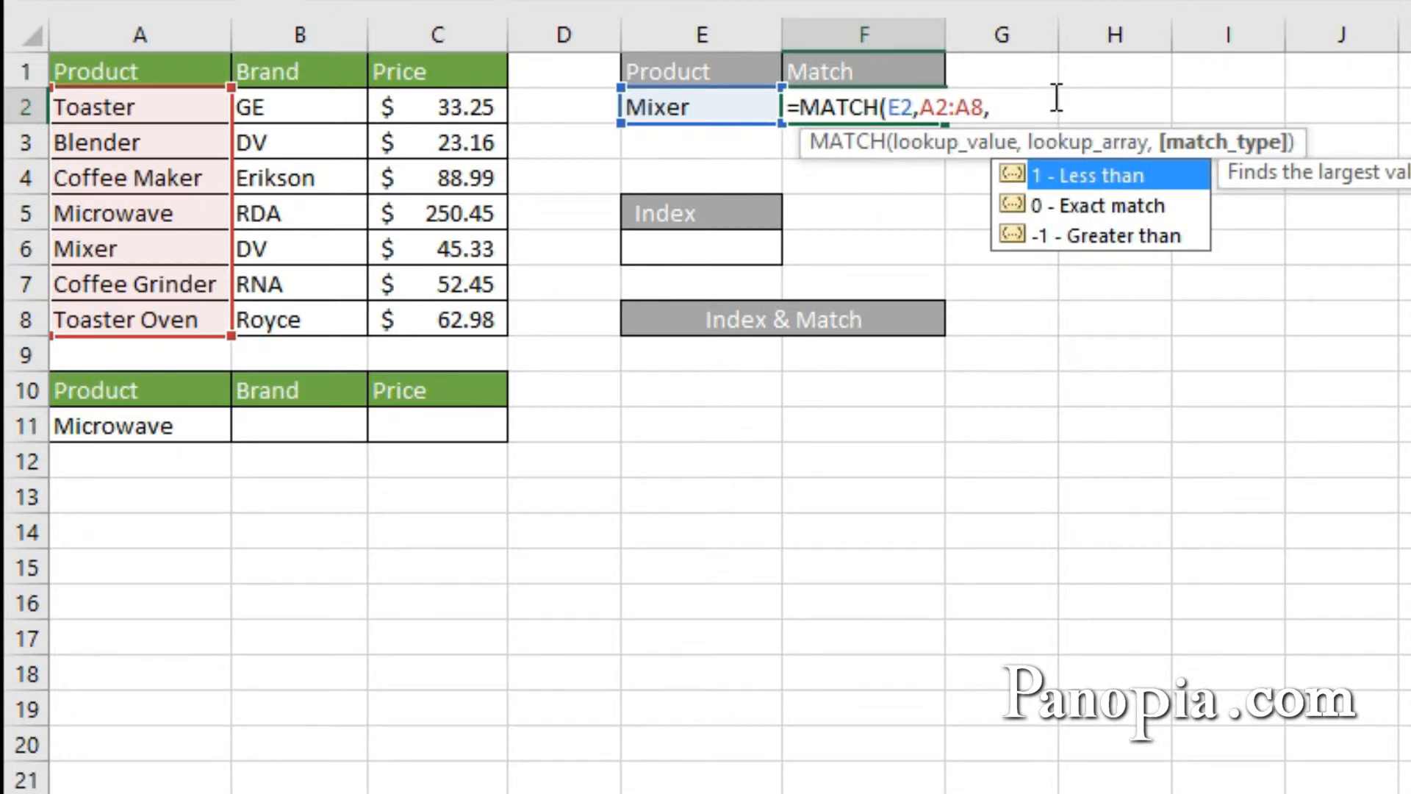
text(0)
key(Return)
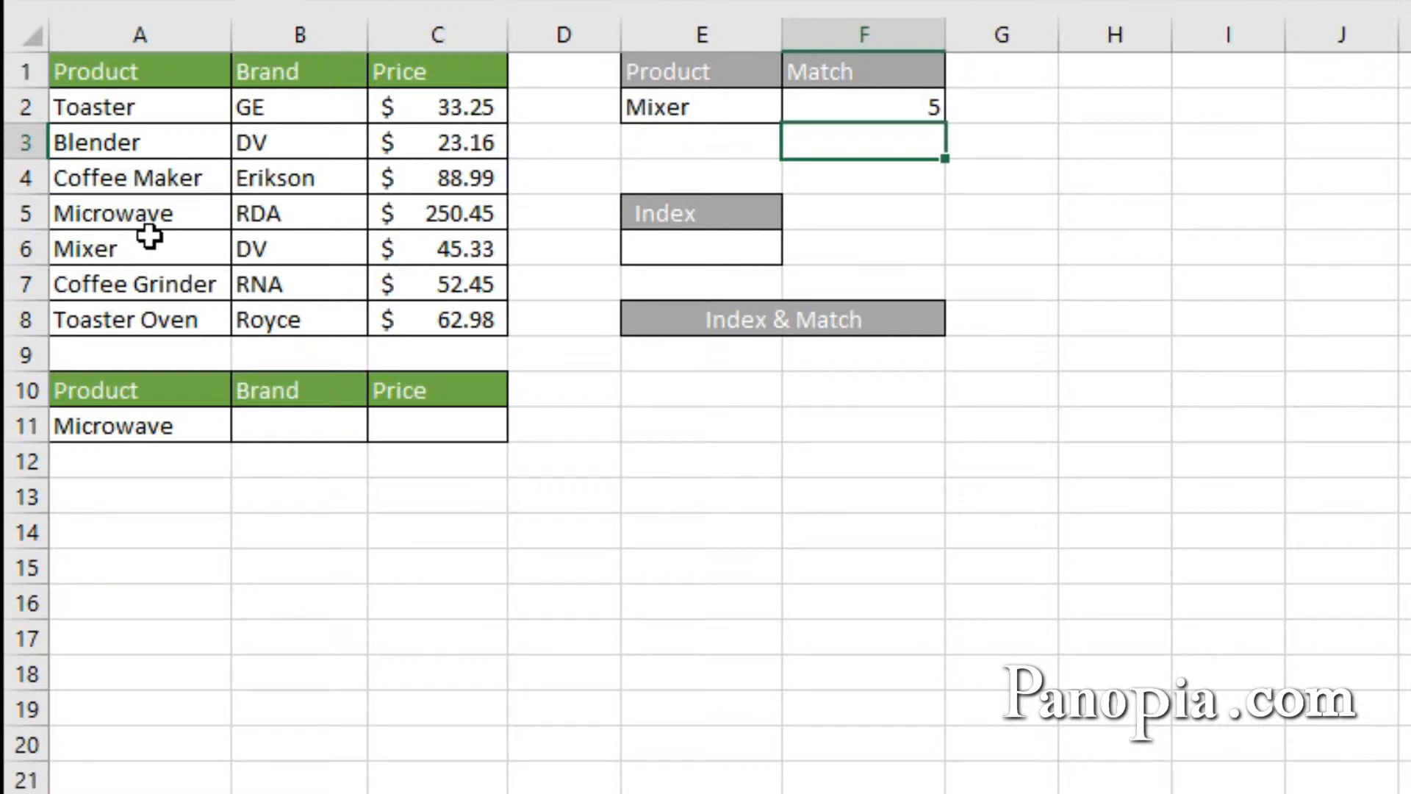
Step: Change the lookup product in cell E2 to Coffee Maker
click(742, 108)
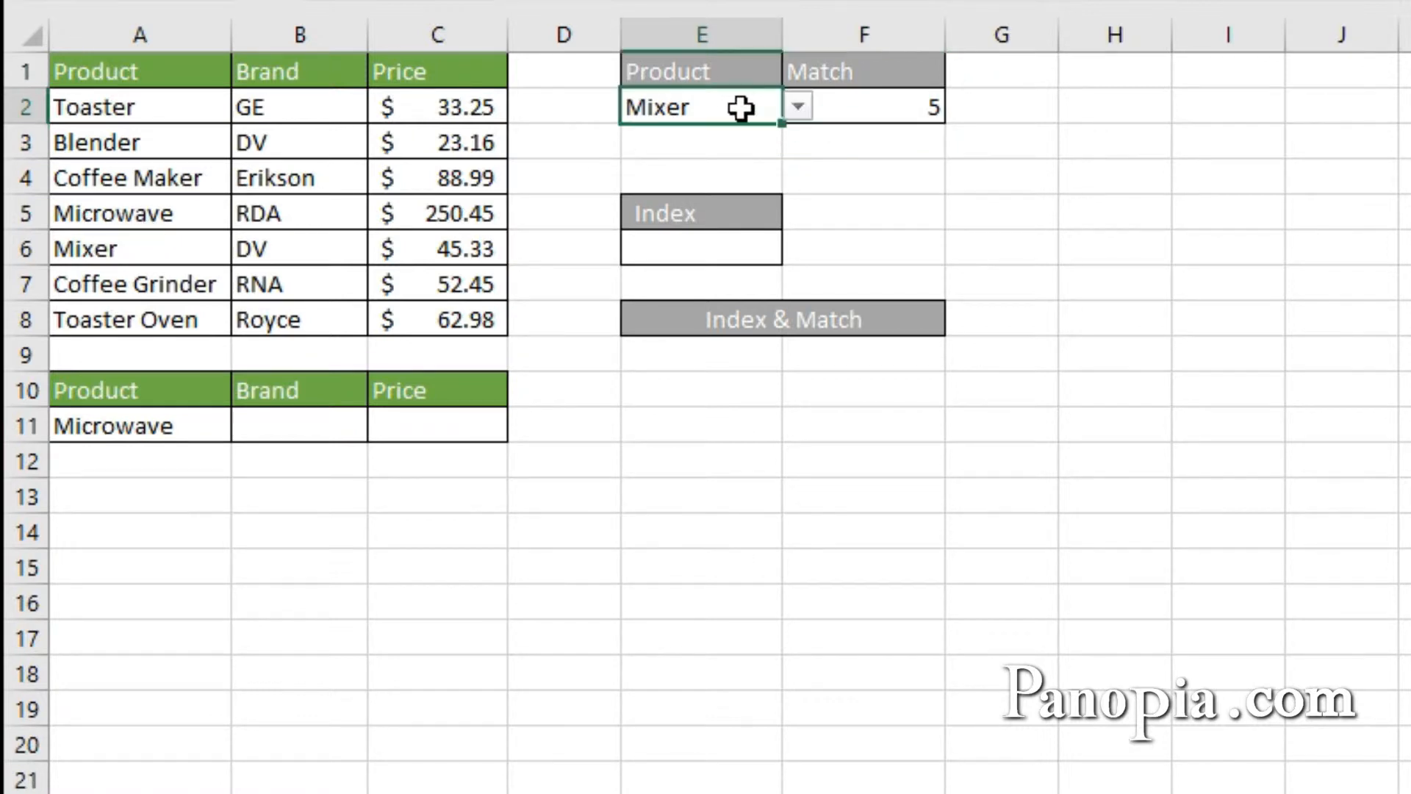
click(799, 105)
click(755, 183)
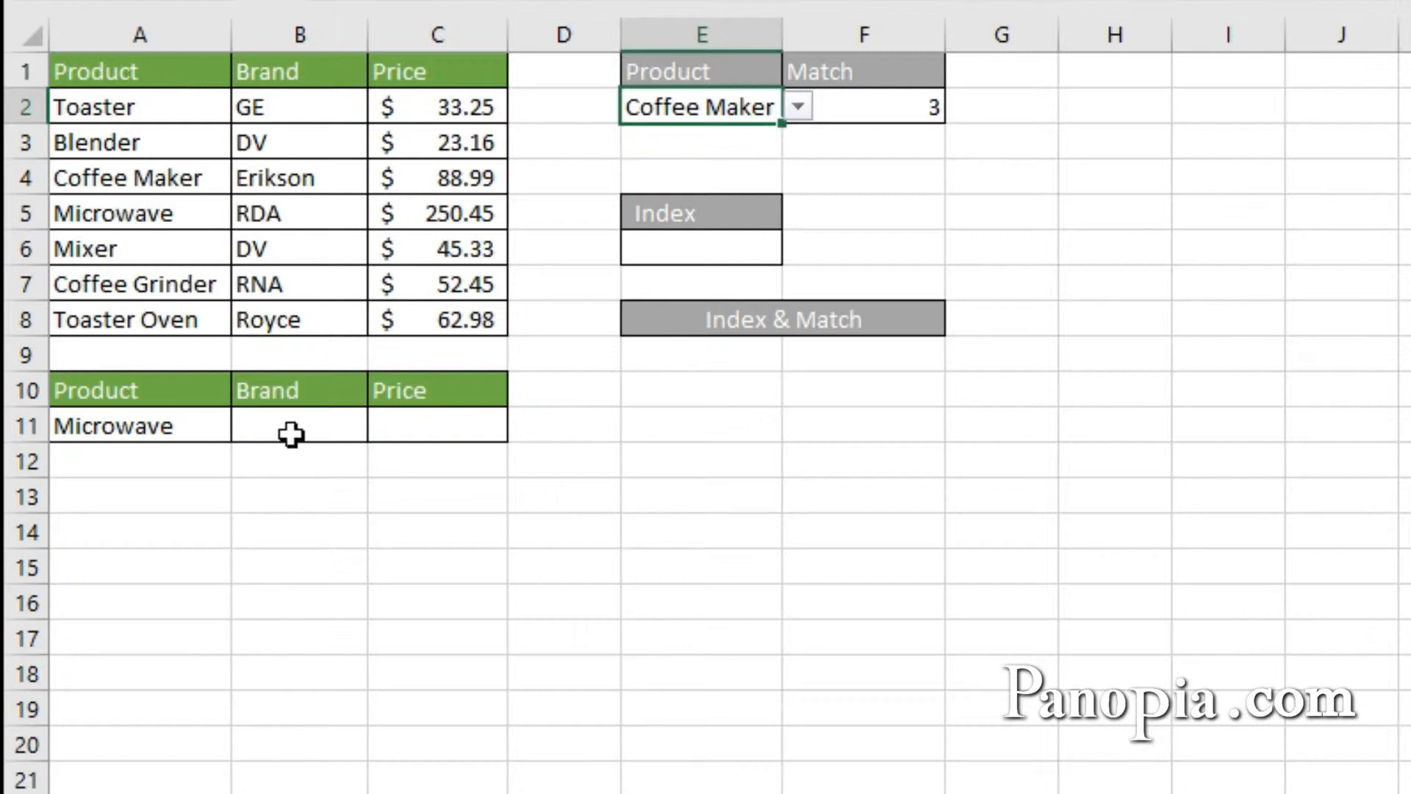
Step: View the product choices offered in cell A11 of the lower table
click(202, 435)
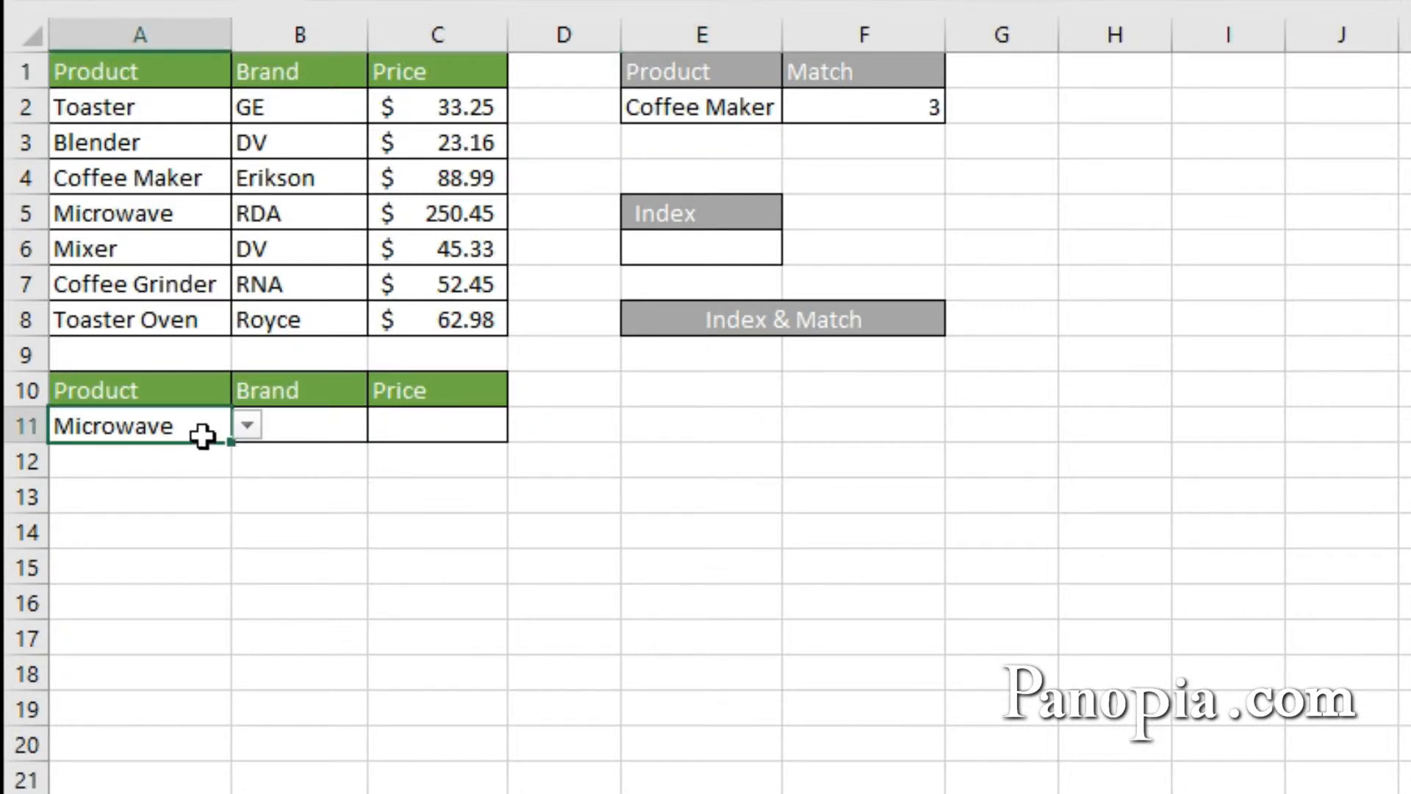
click(247, 425)
click(247, 425)
Step: Start a VLOOKUP formula in cell B11 with $A$11 as the lookup value and $A$2:$C$8 as the table array
click(314, 421)
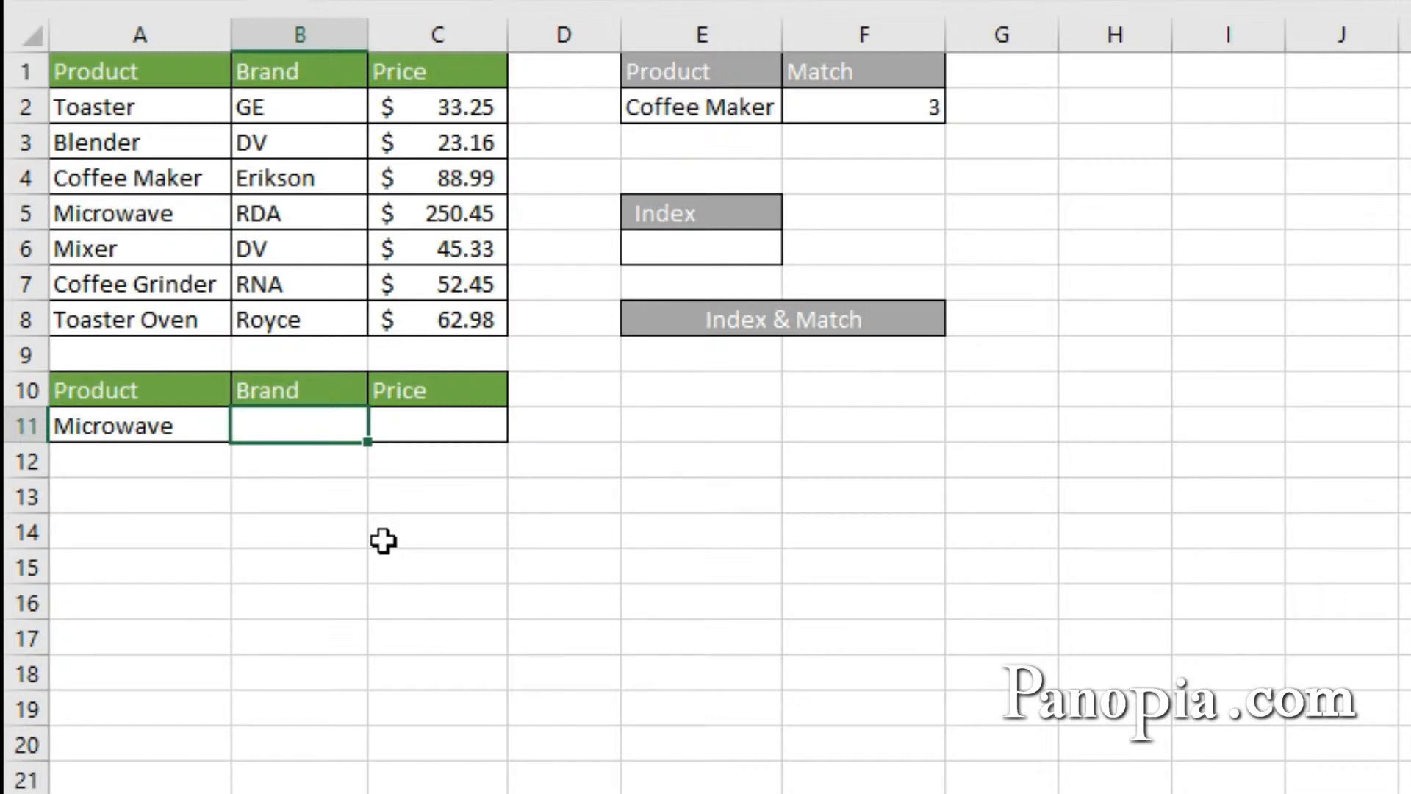
text(=vlook)
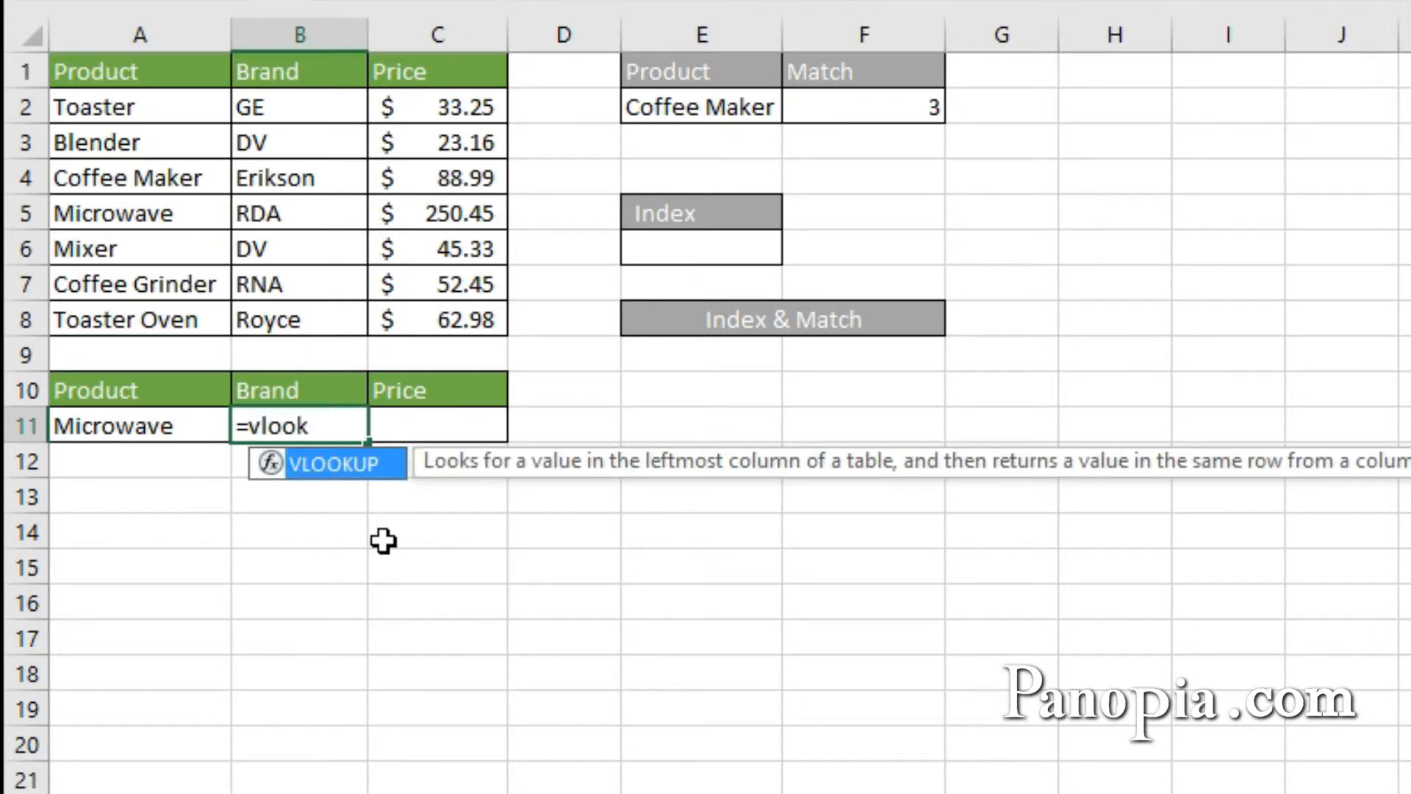
key(Tab)
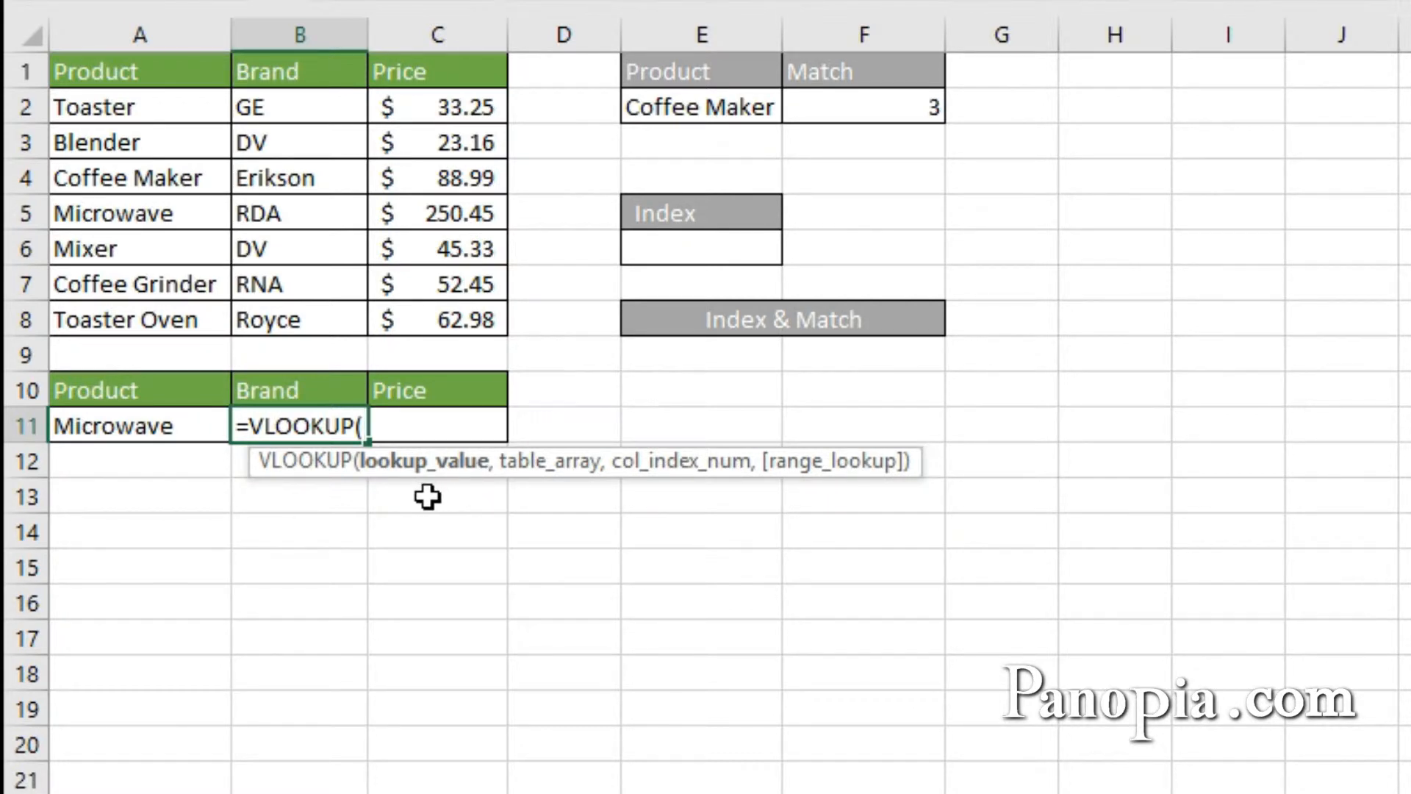
click(147, 426)
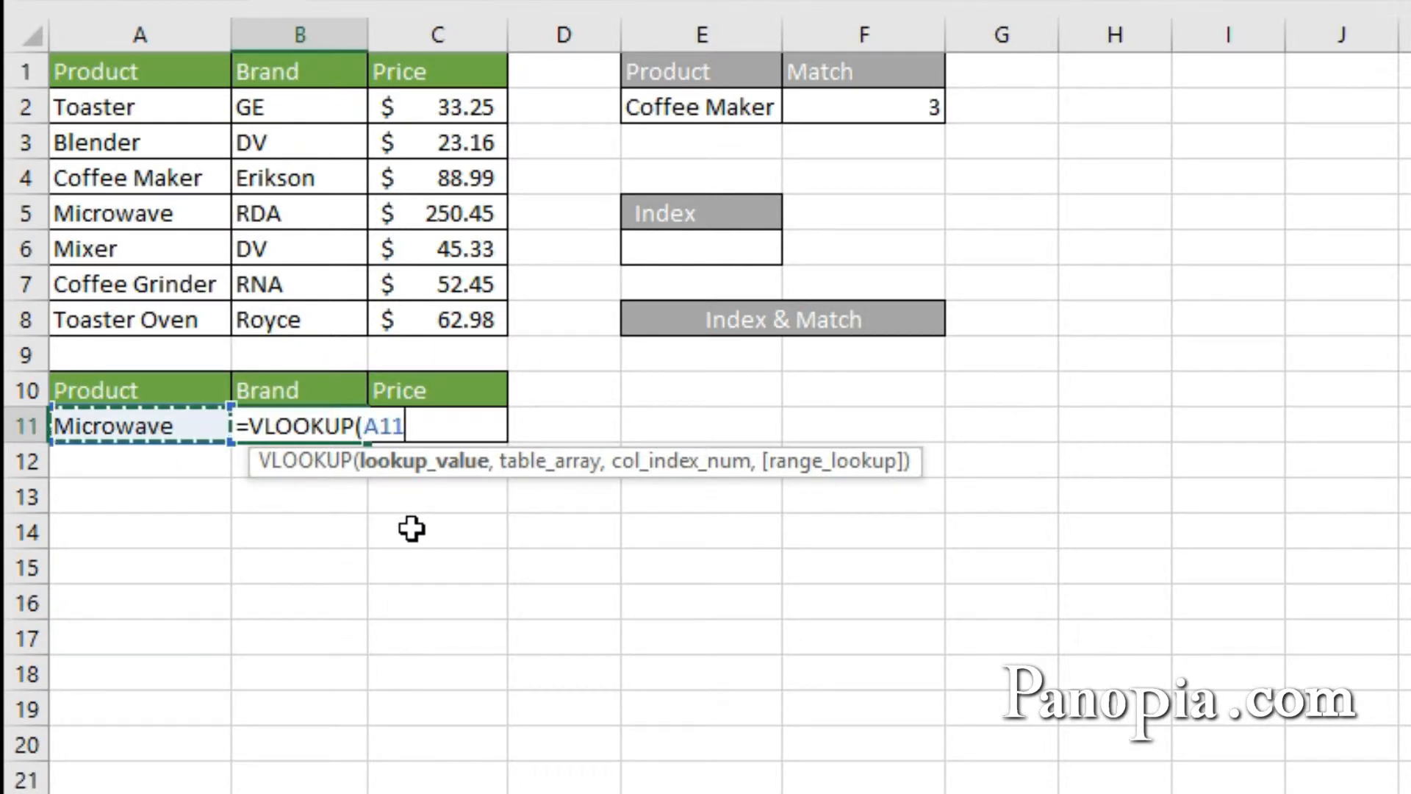
key(F4)
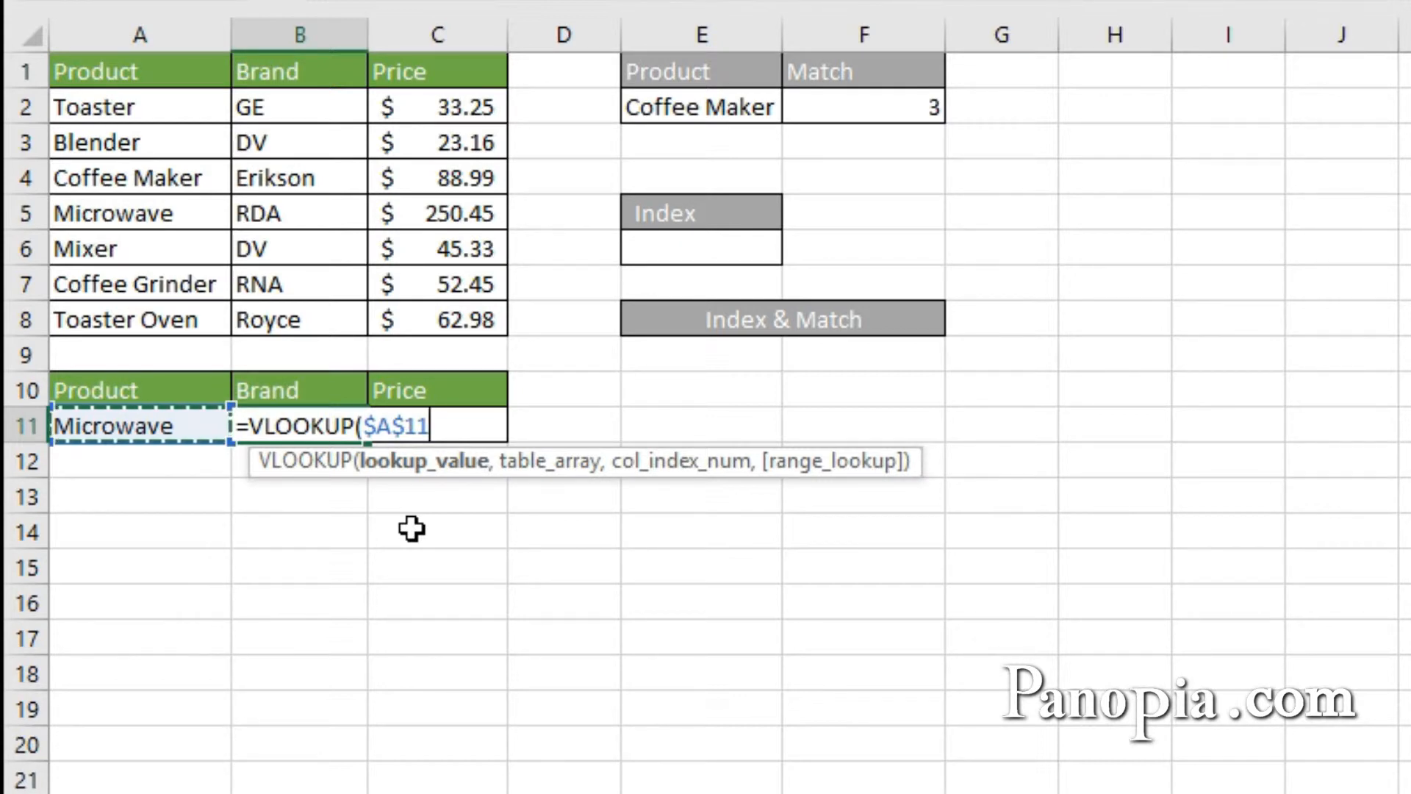
text(,)
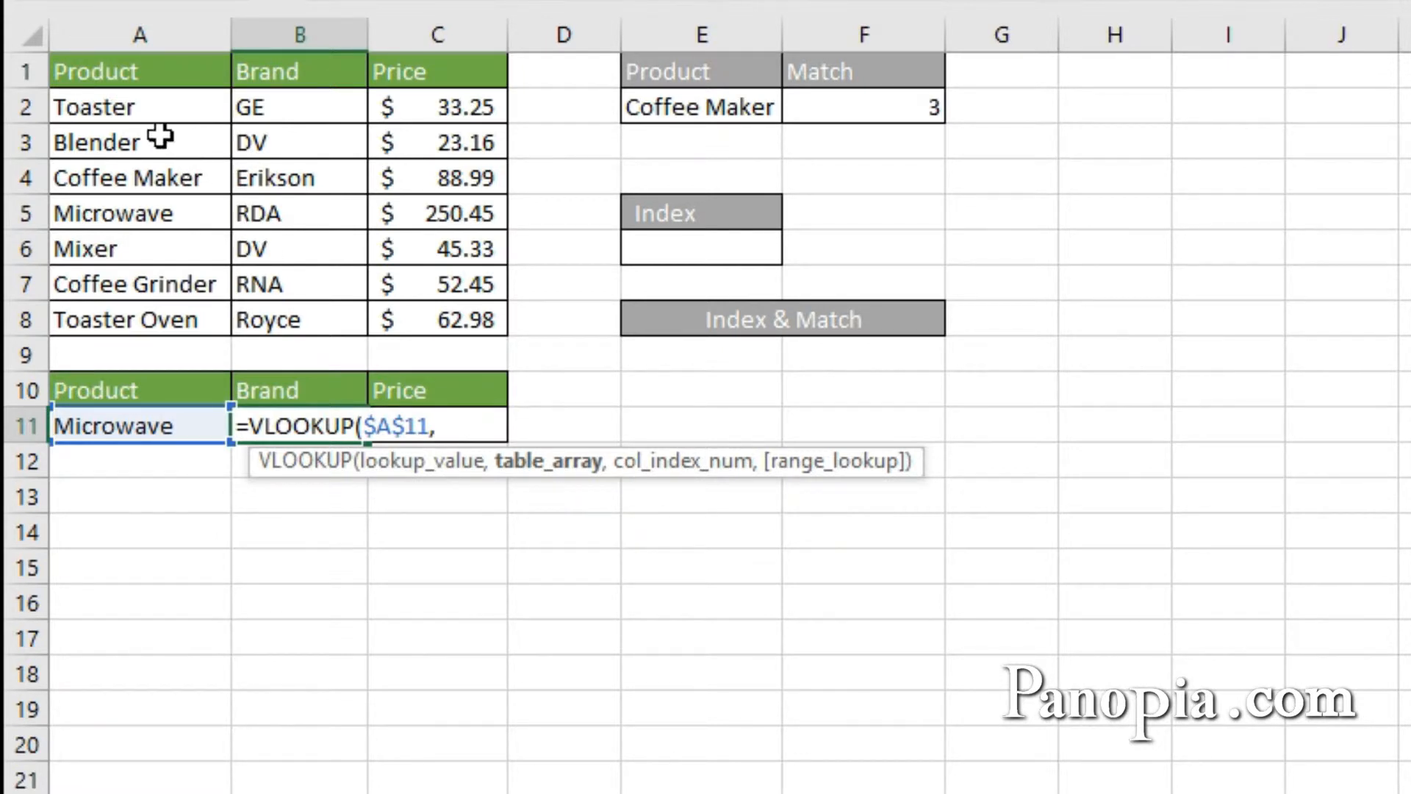
drag(123, 108, 412, 322)
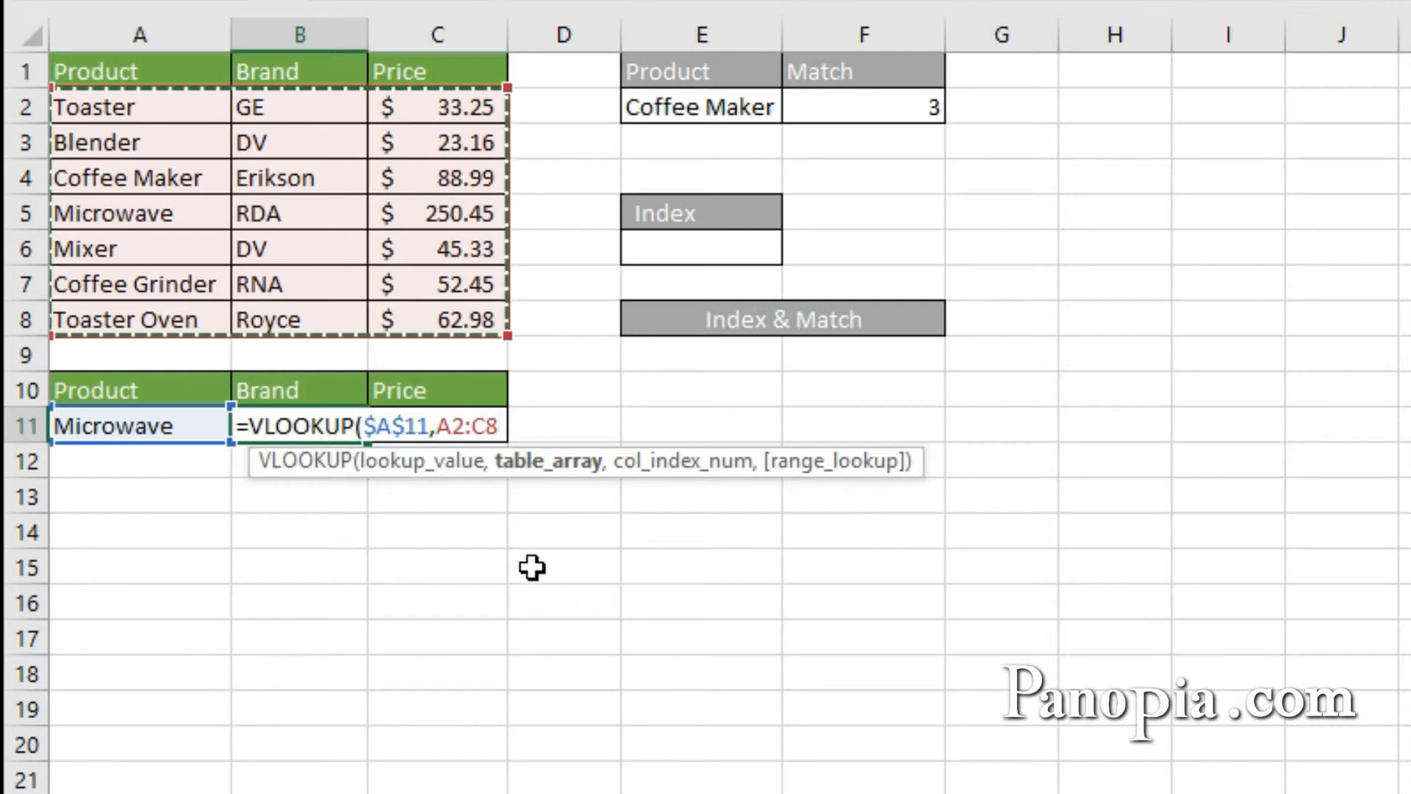
key(F4)
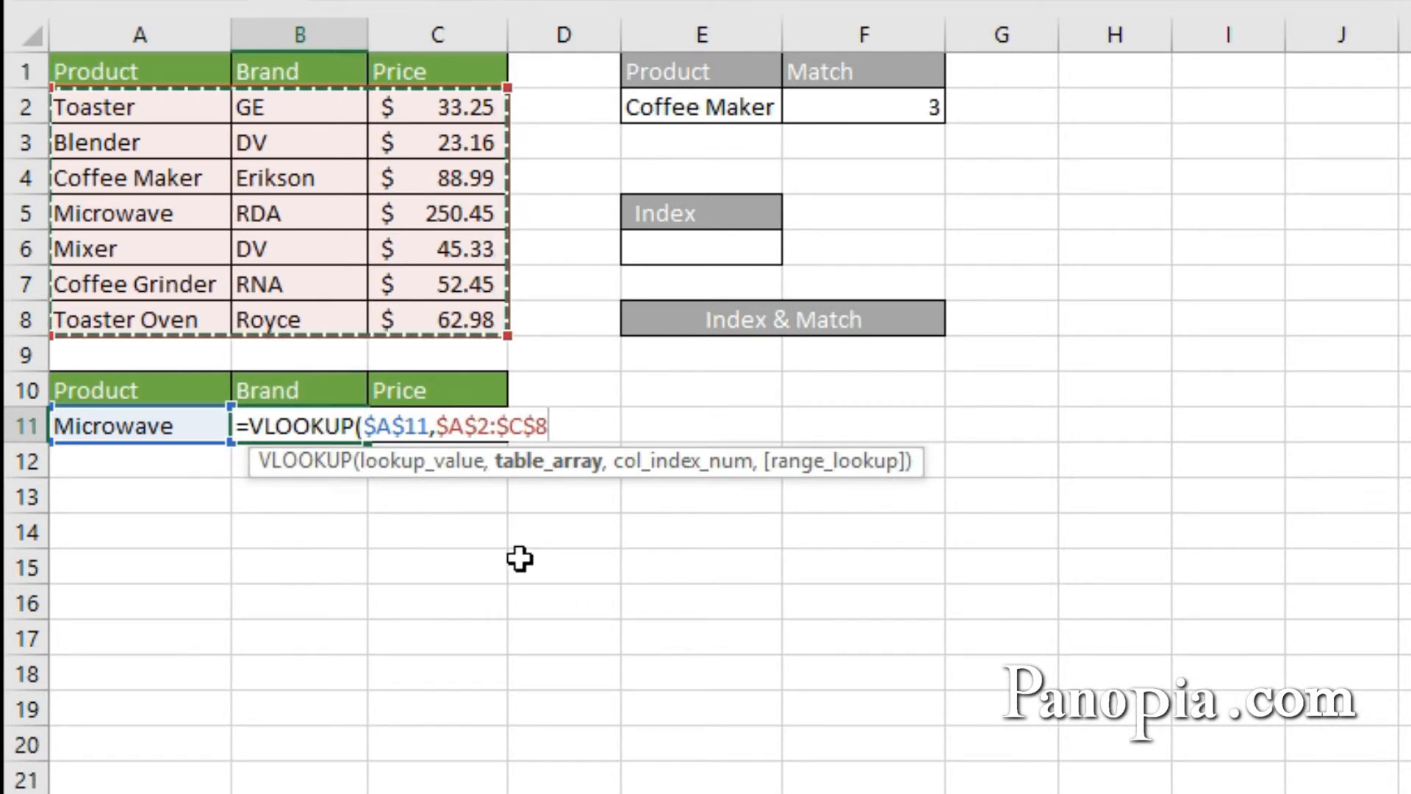
text(,)
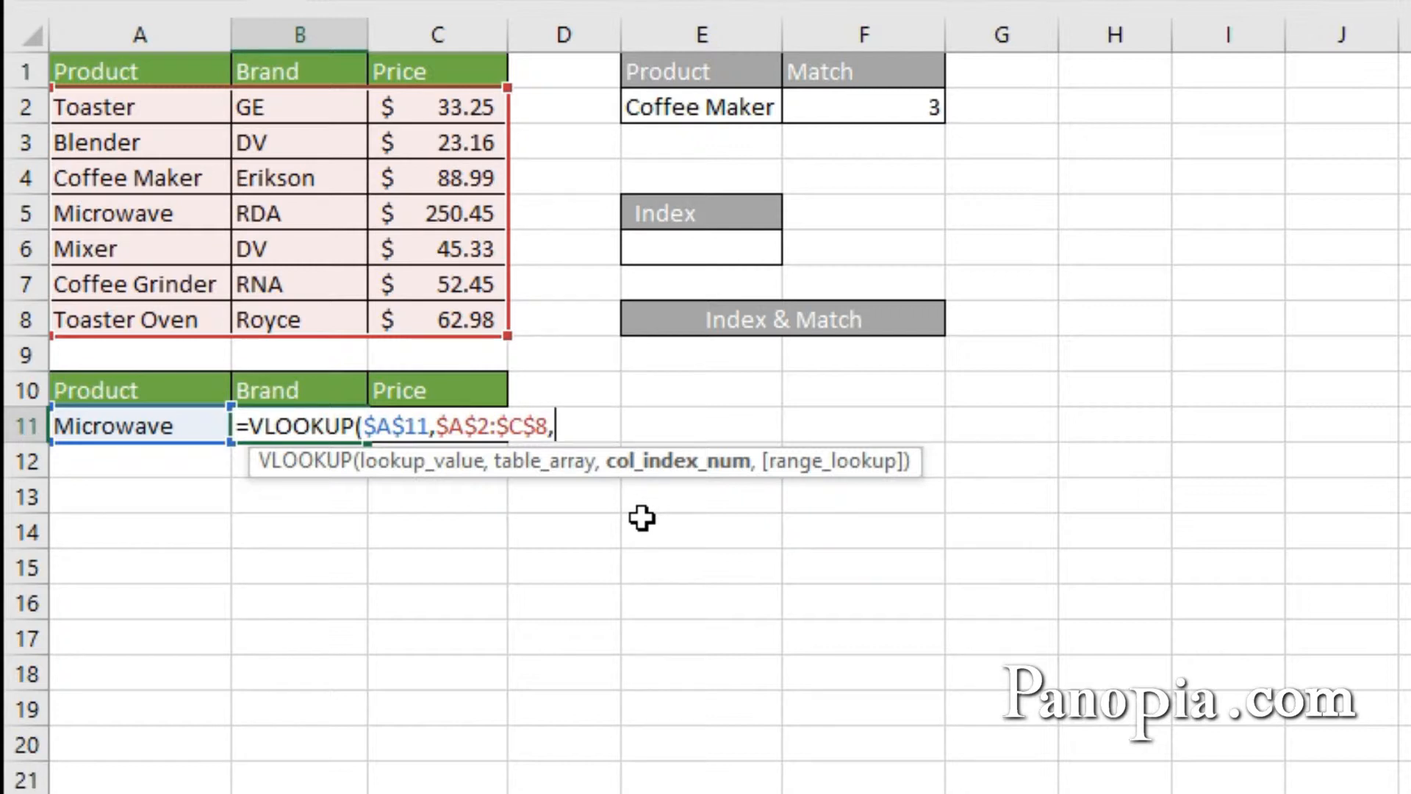
Step: Nest MATCH(B10,$A$1:$C$1,0) as the column index of the VLOOKUP in B11
text(mat)
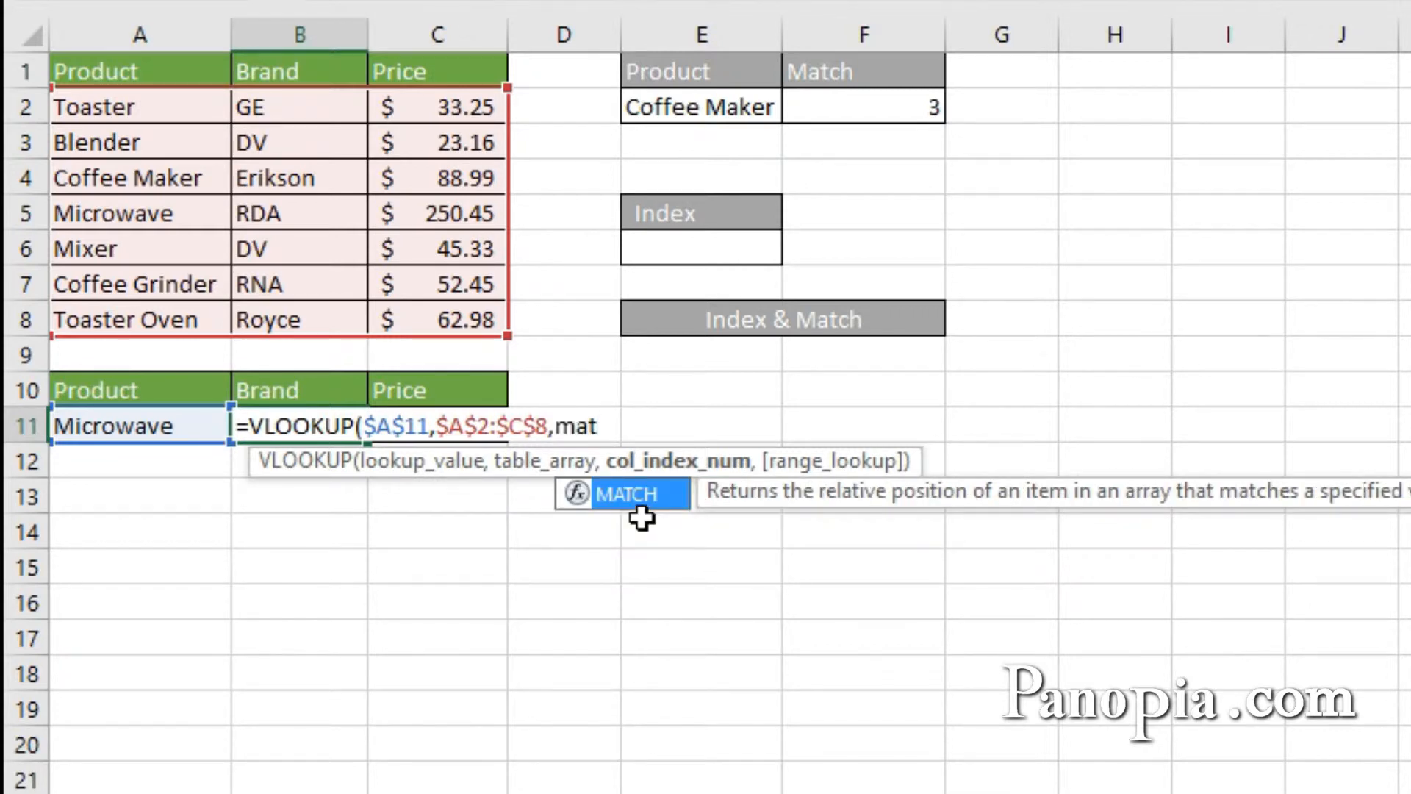
key(Tab)
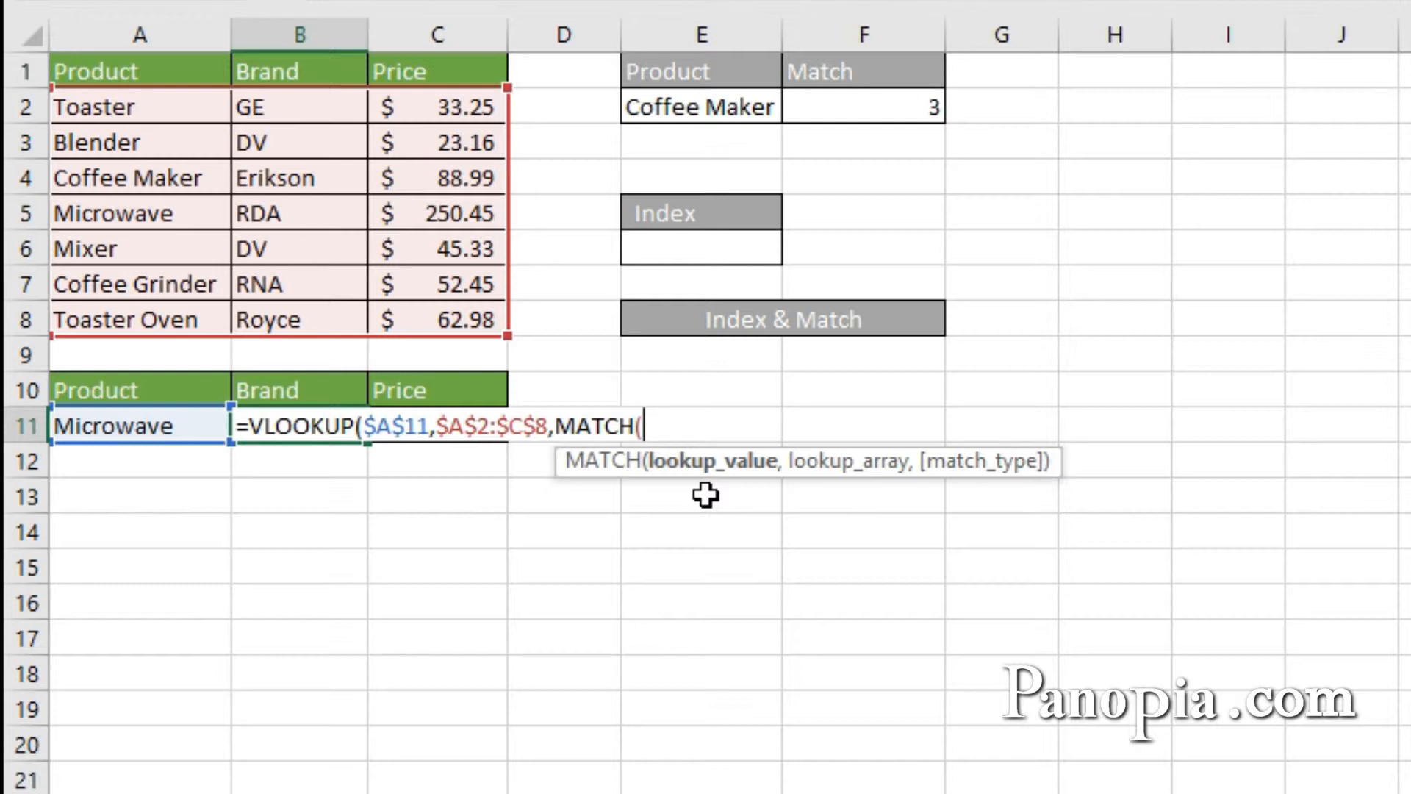
click(277, 381)
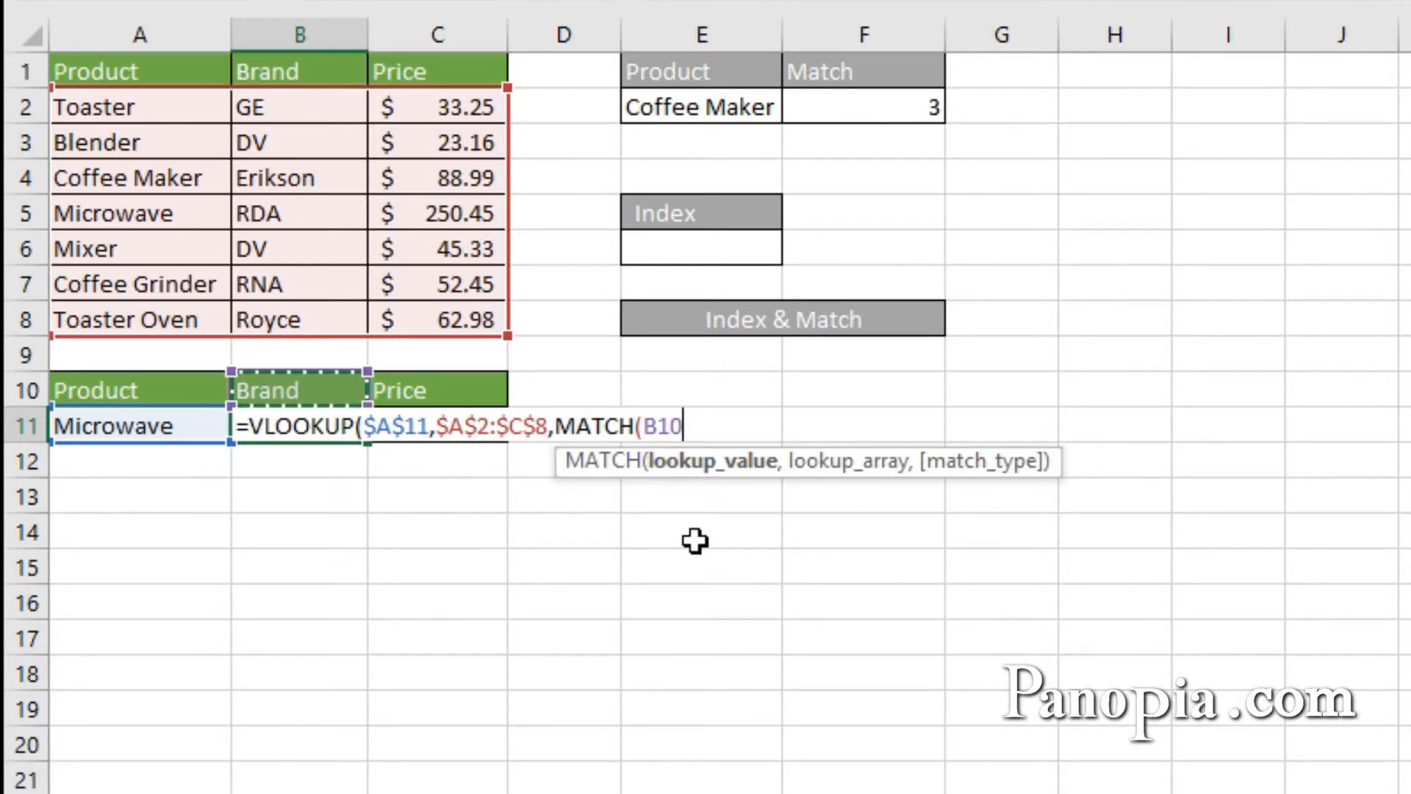
text(,)
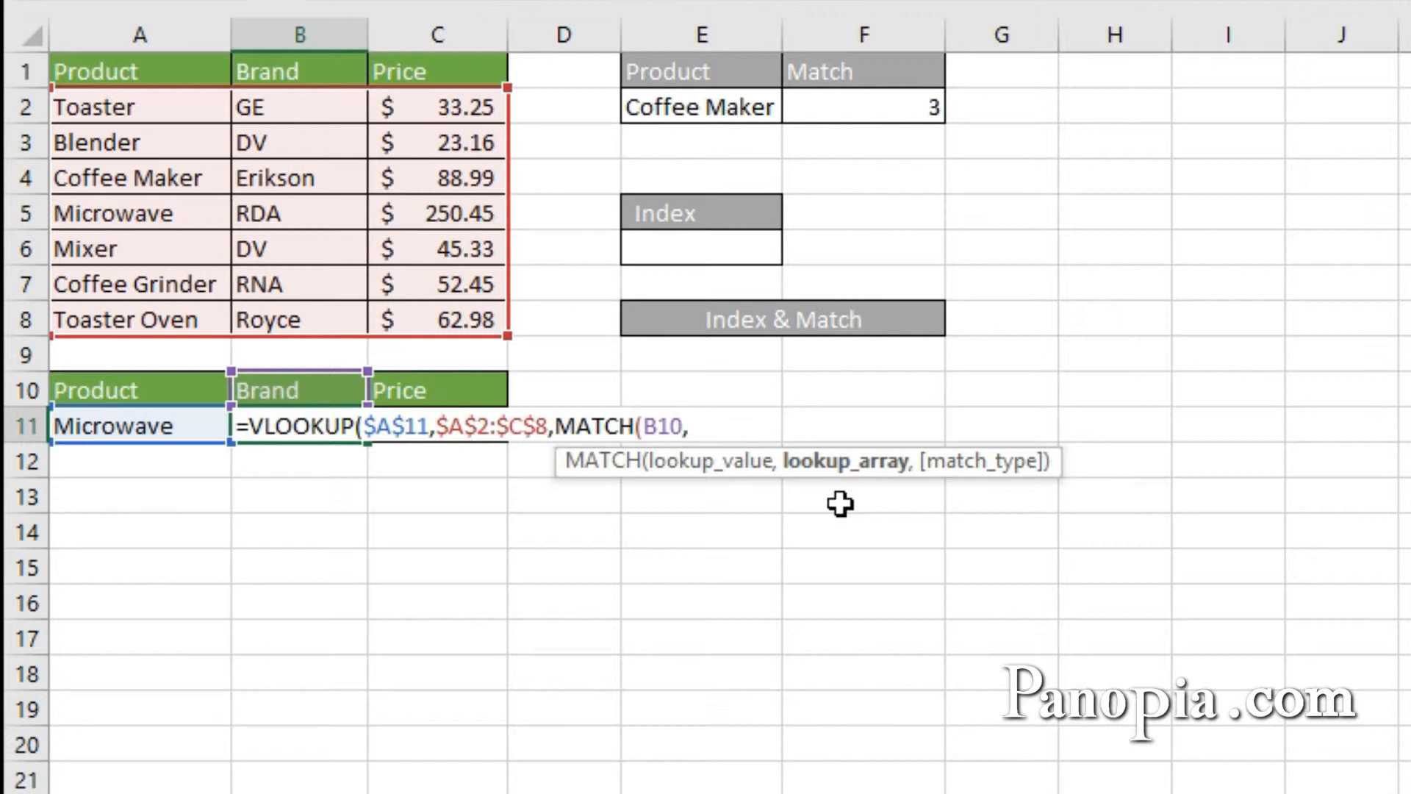
click(145, 70)
drag(146, 69, 507, 73)
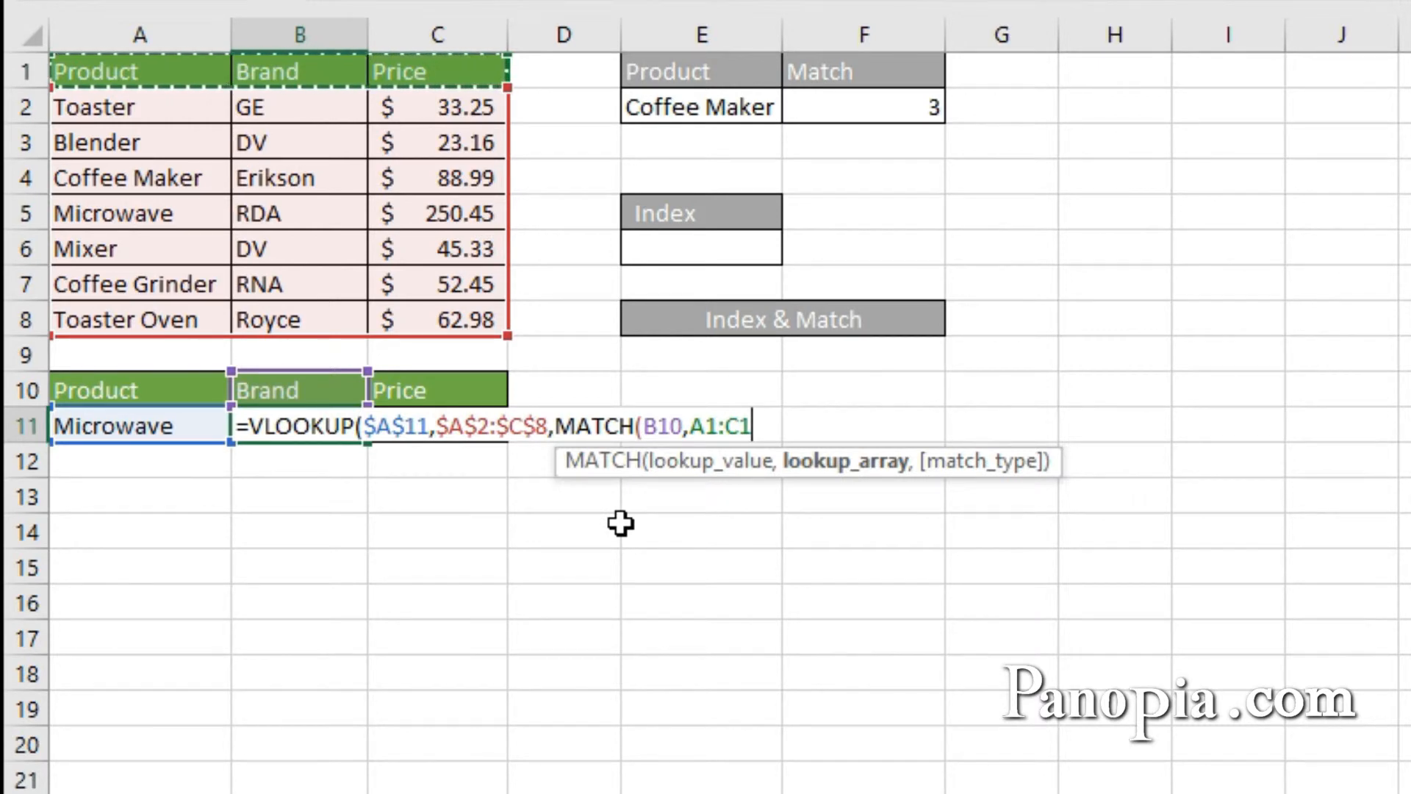
key(F4)
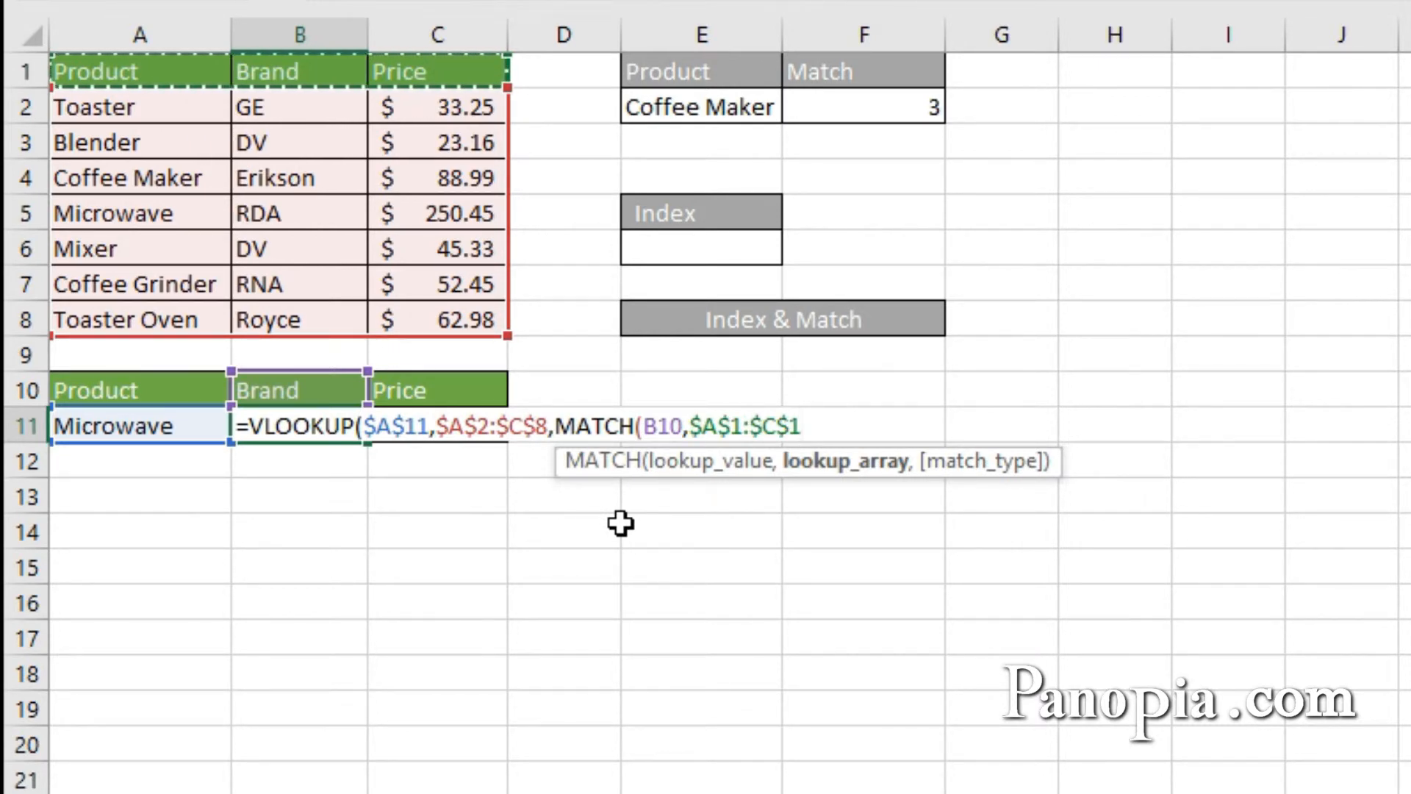
text(,)
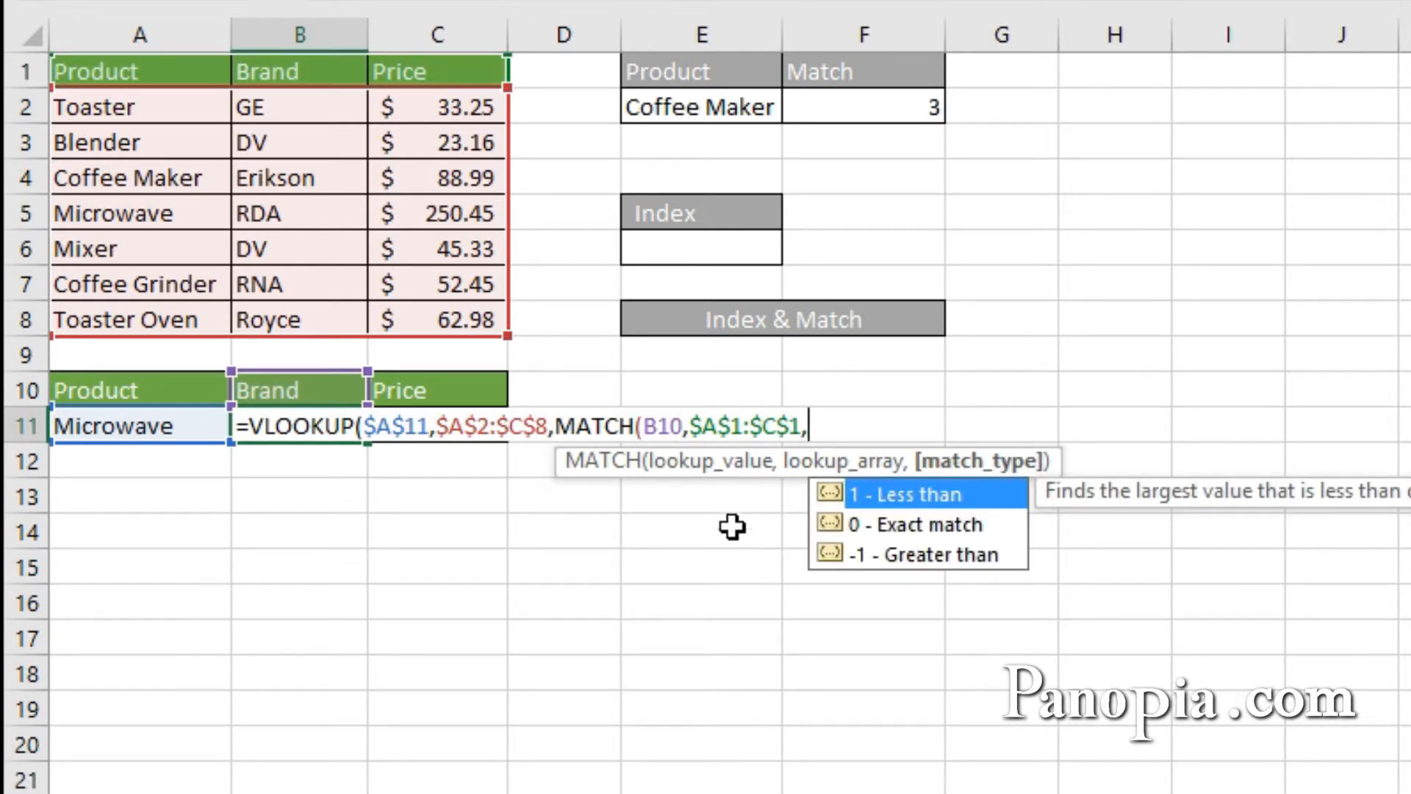
text(0)
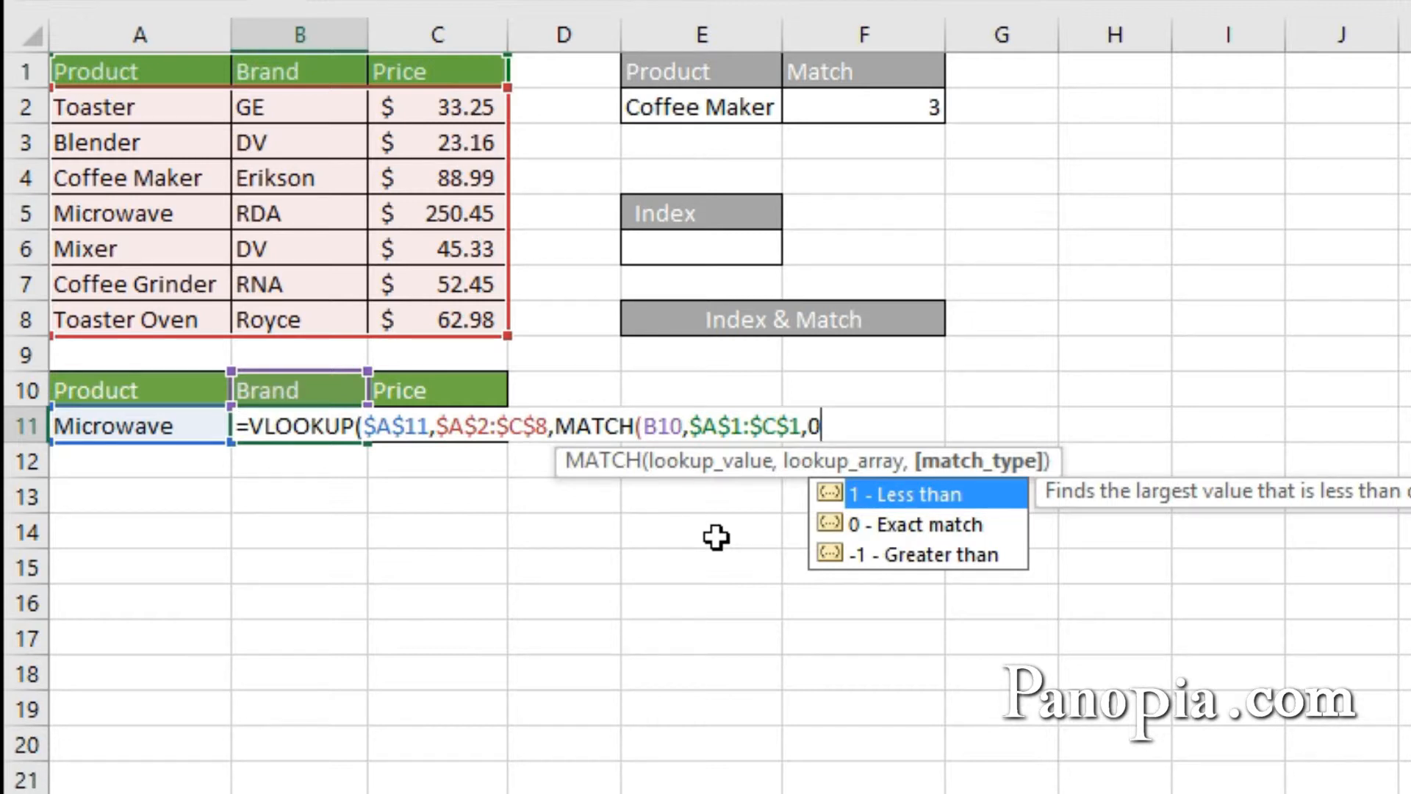
text())
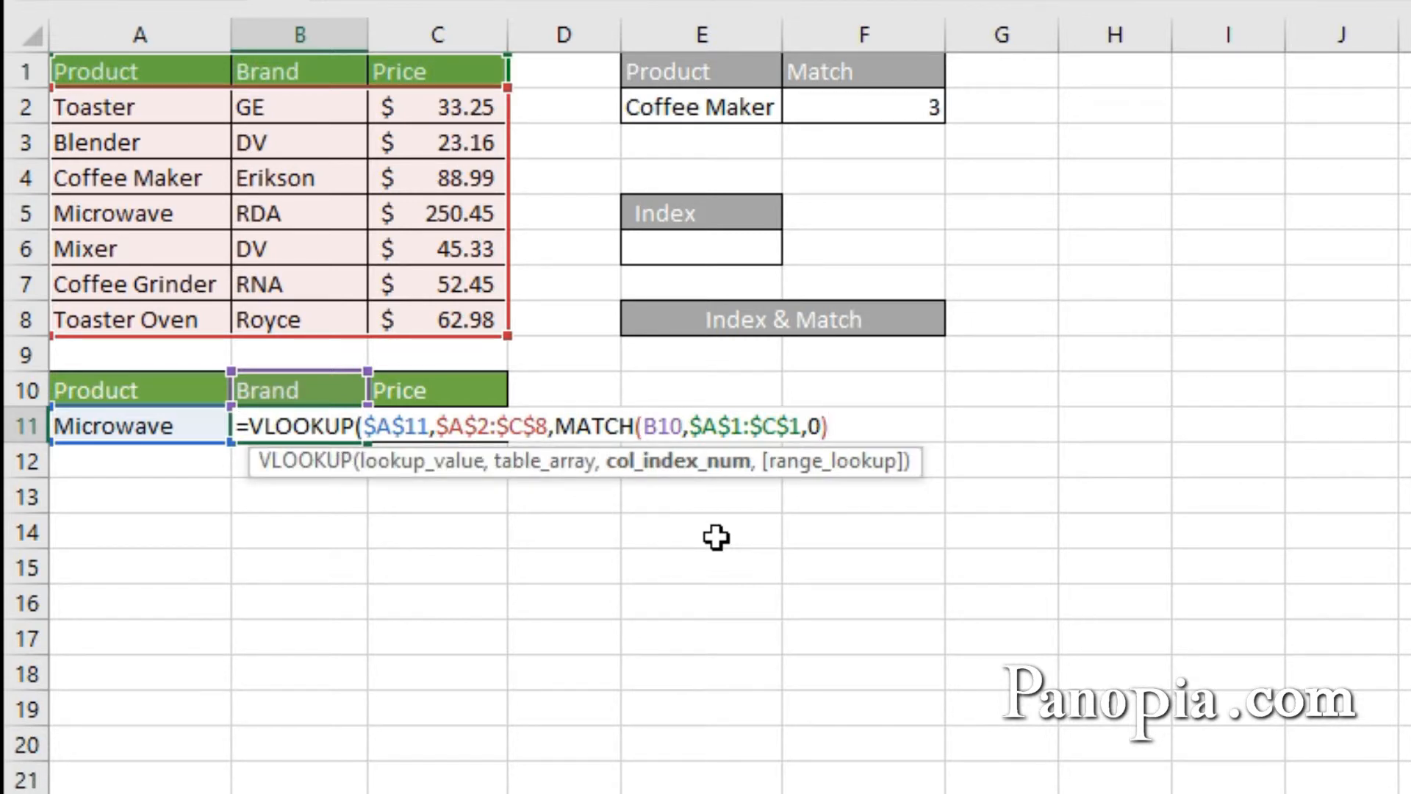
Step: Complete the VLOOKUP in B11 with range lookup 0 for an exact match, keeping the cell selected
text(,)
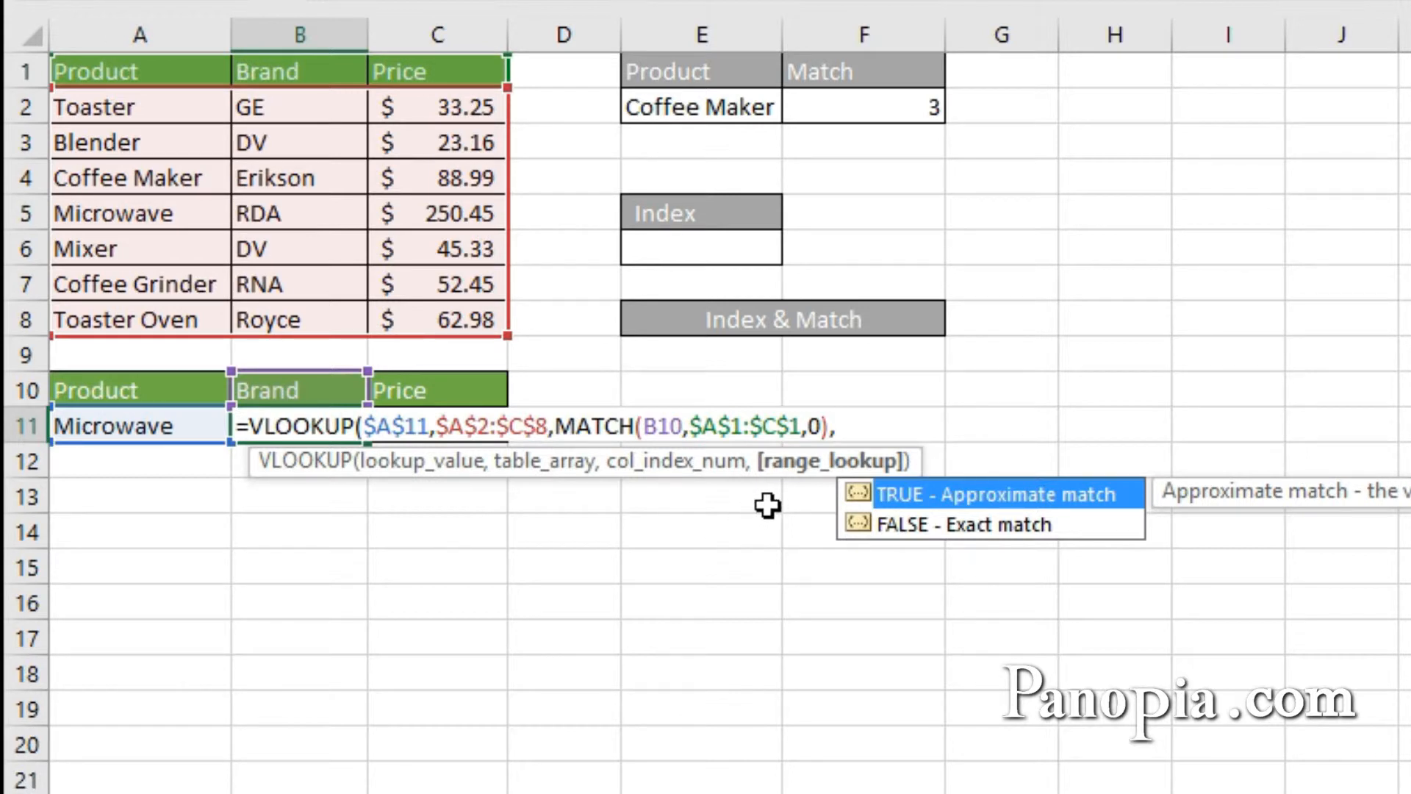
text(0))
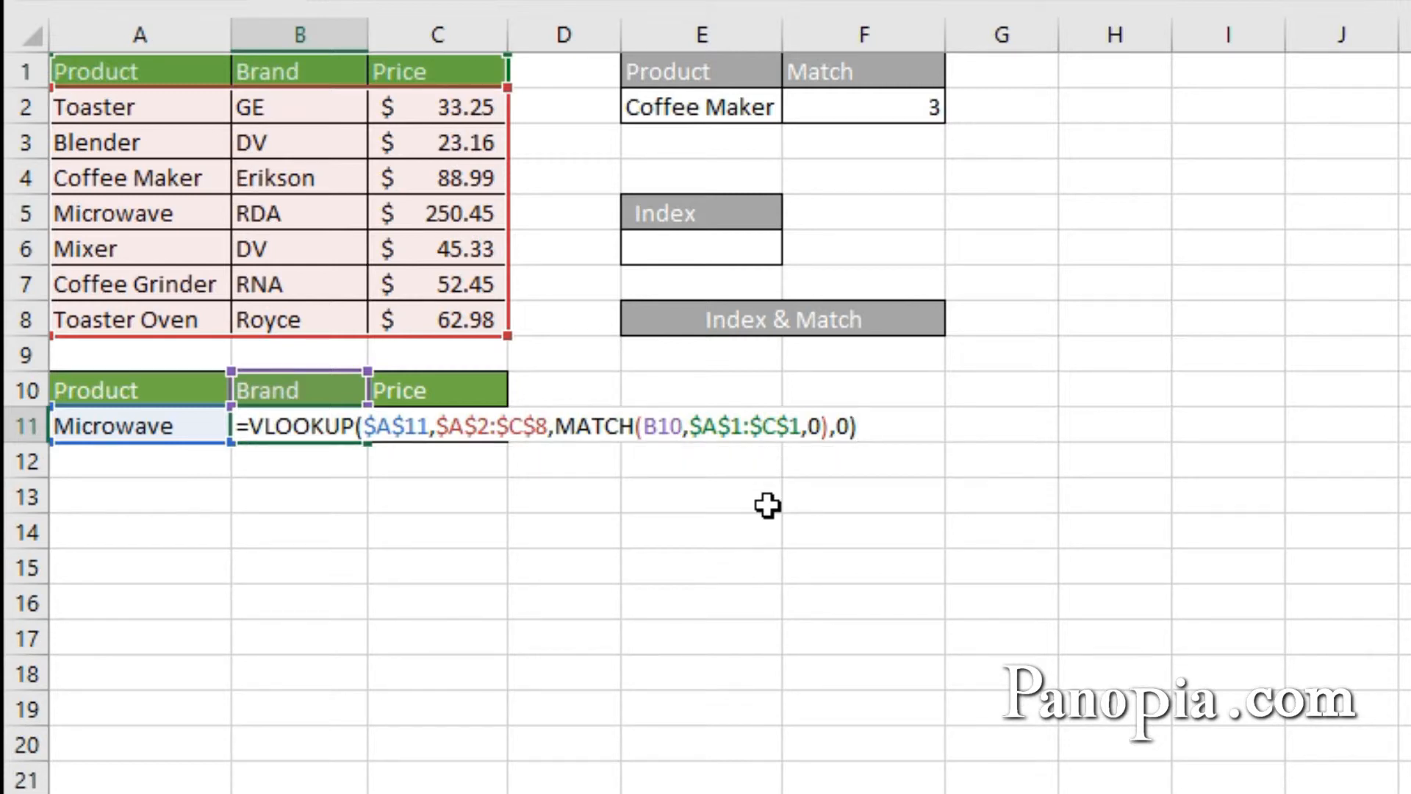
key(ctrl+Return)
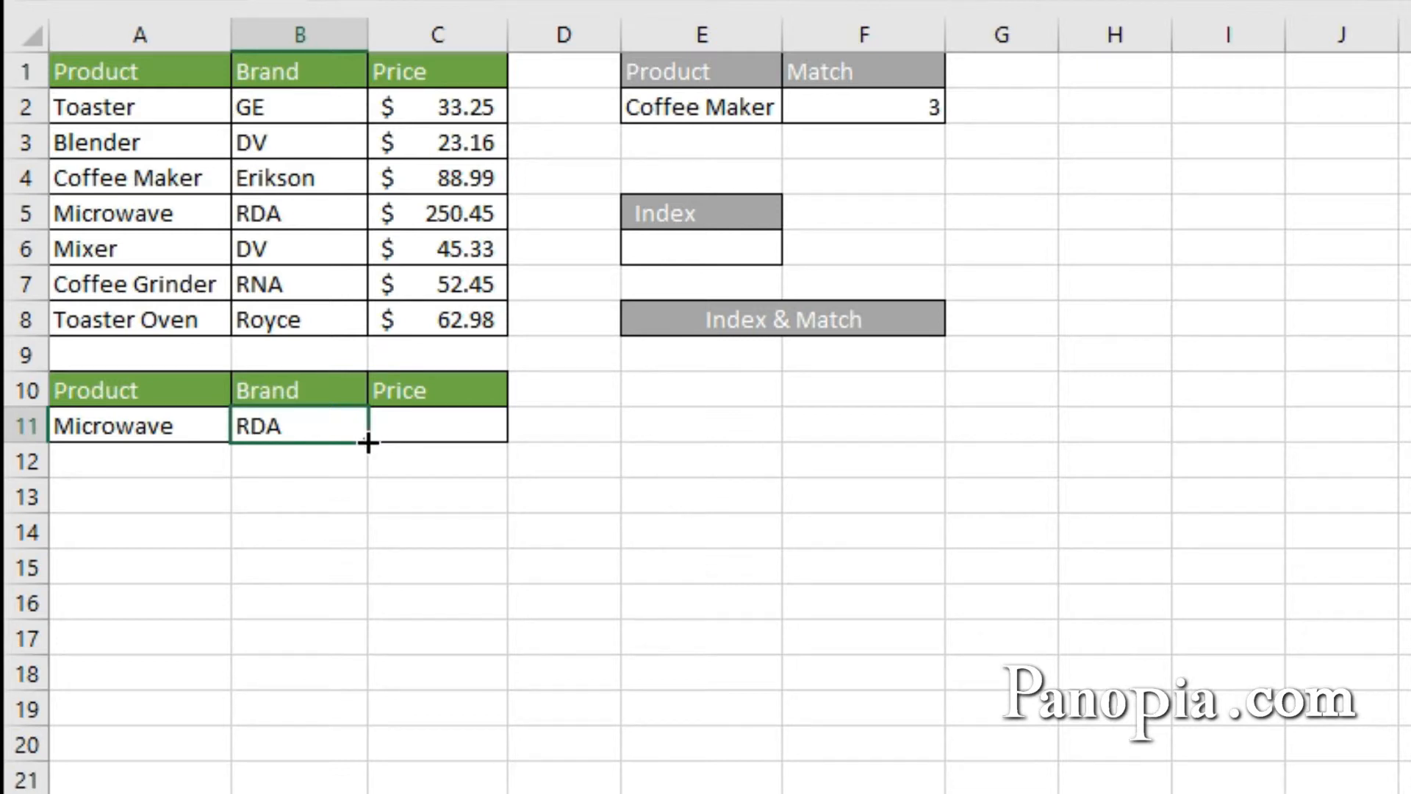
Step: Fill the VLOOKUP and MATCH formula from the Brand cell B11 across to the Price cell C11
drag(368, 442, 491, 441)
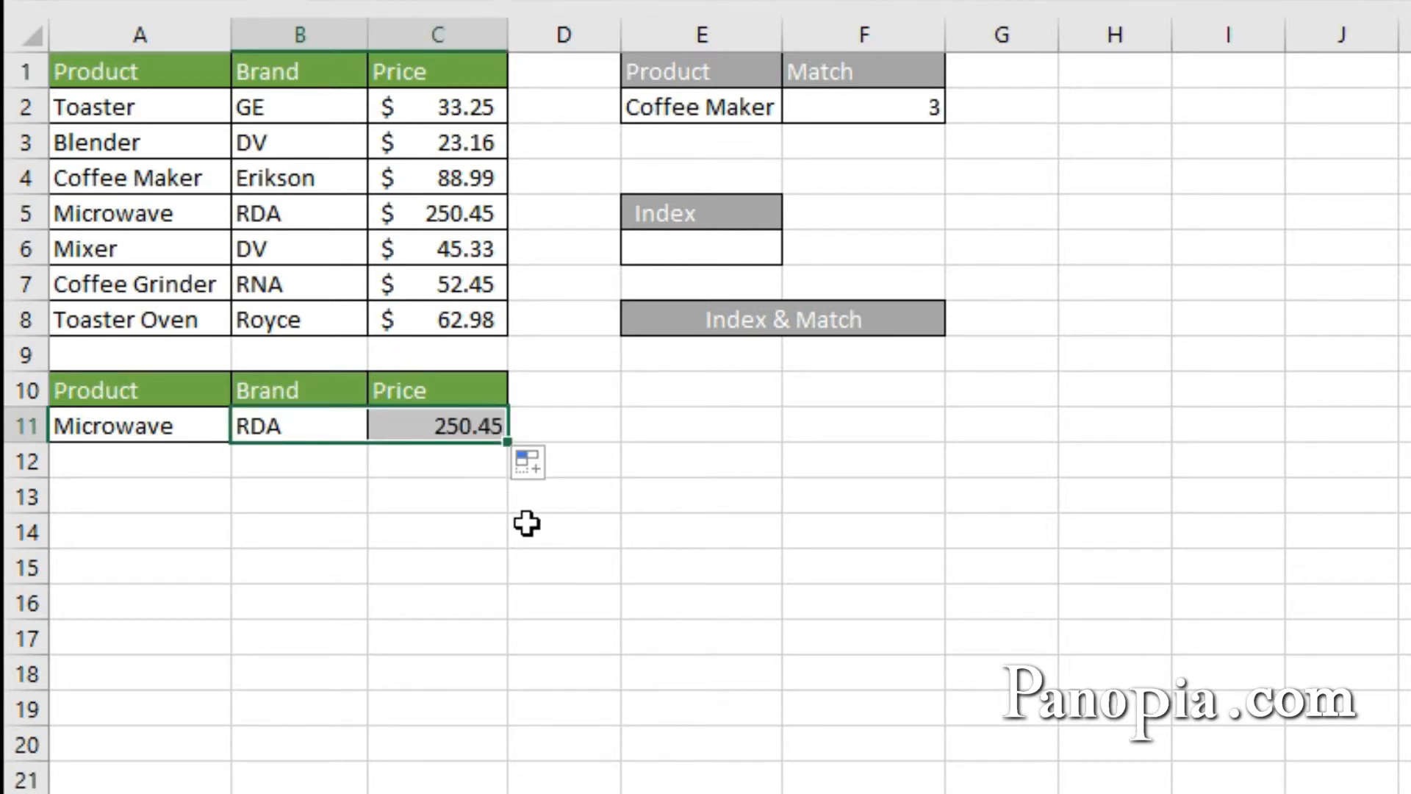
click(590, 436)
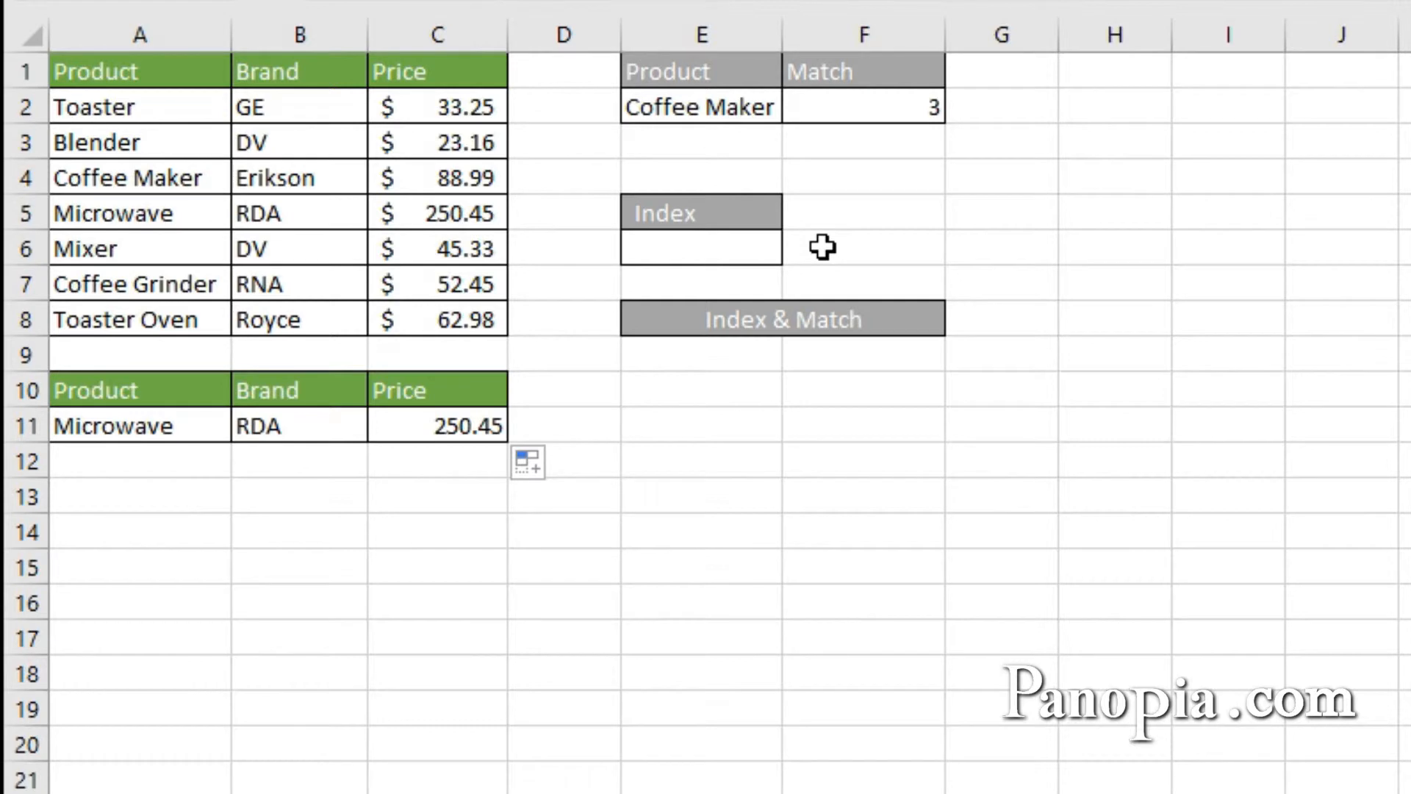
Step: Enter an INDEX formula in cell E6 with A2:A8 as the array and 3 as the row number
click(713, 252)
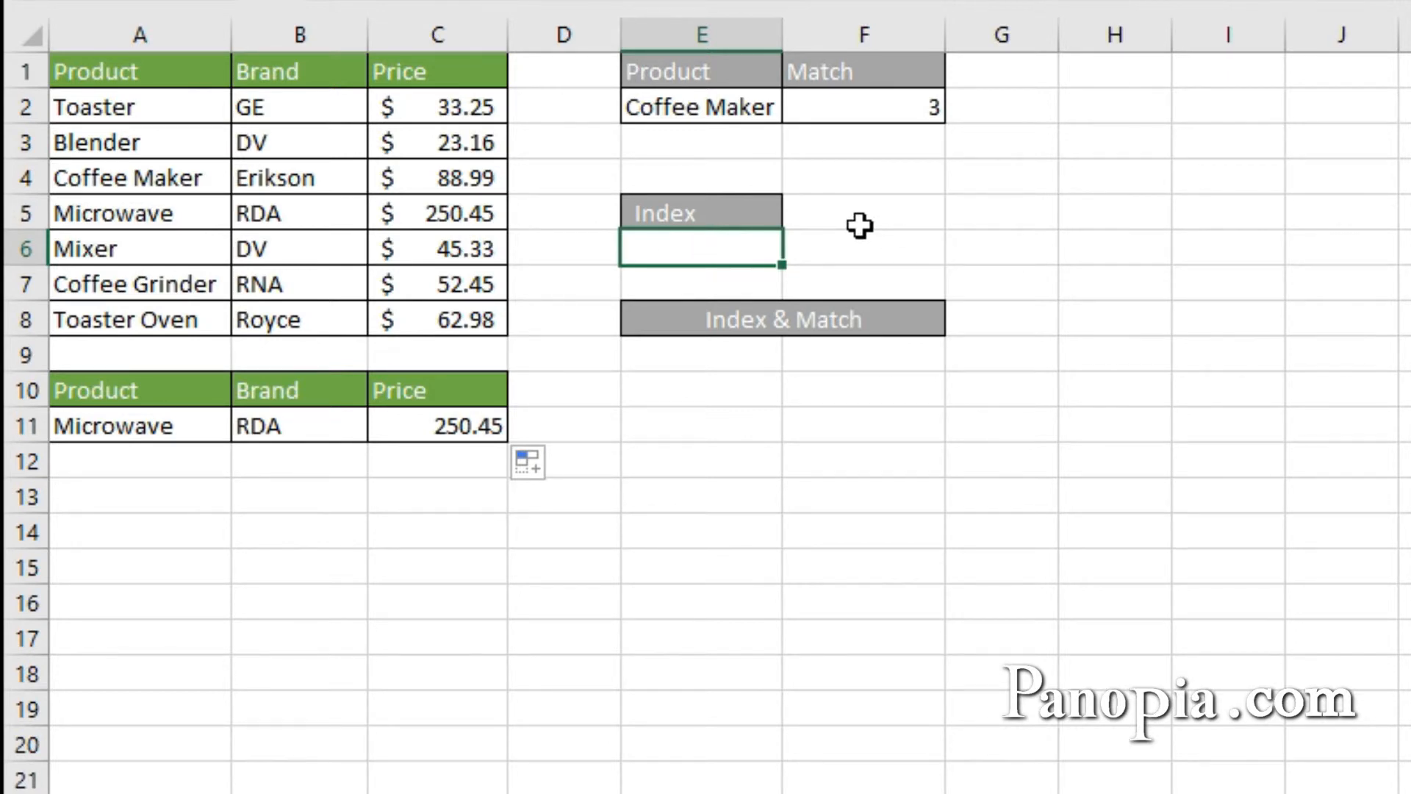
text(=)
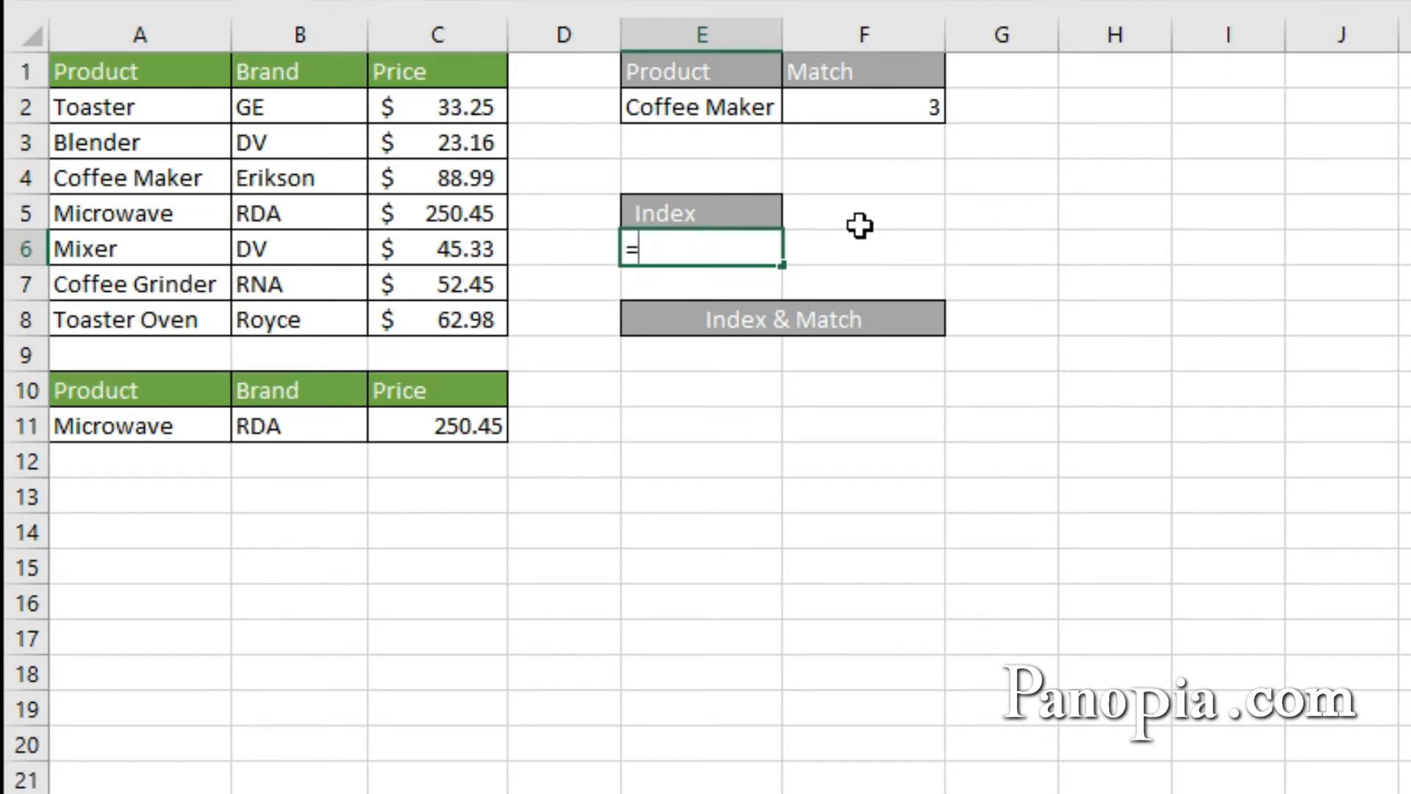
text(ind)
key(Tab)
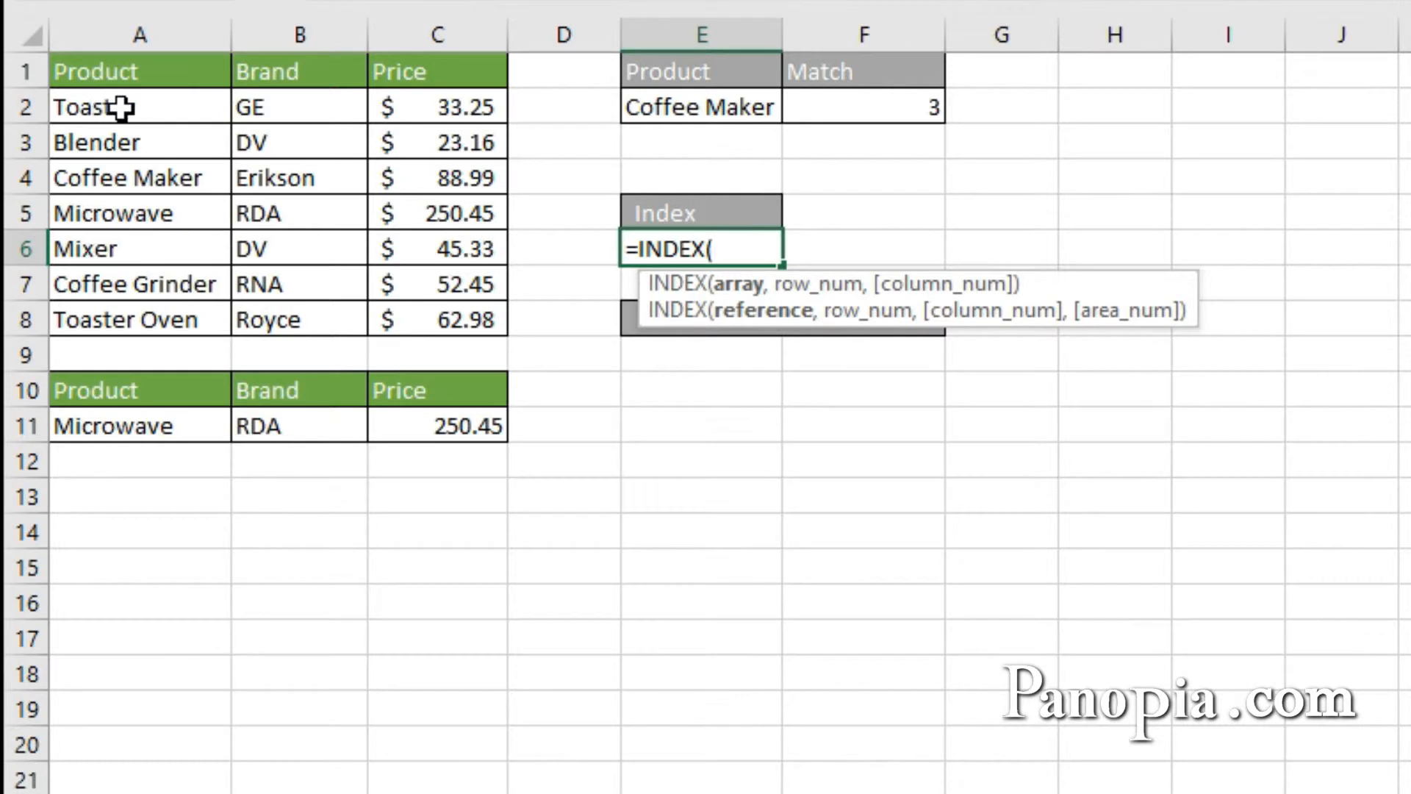
drag(111, 107, 139, 322)
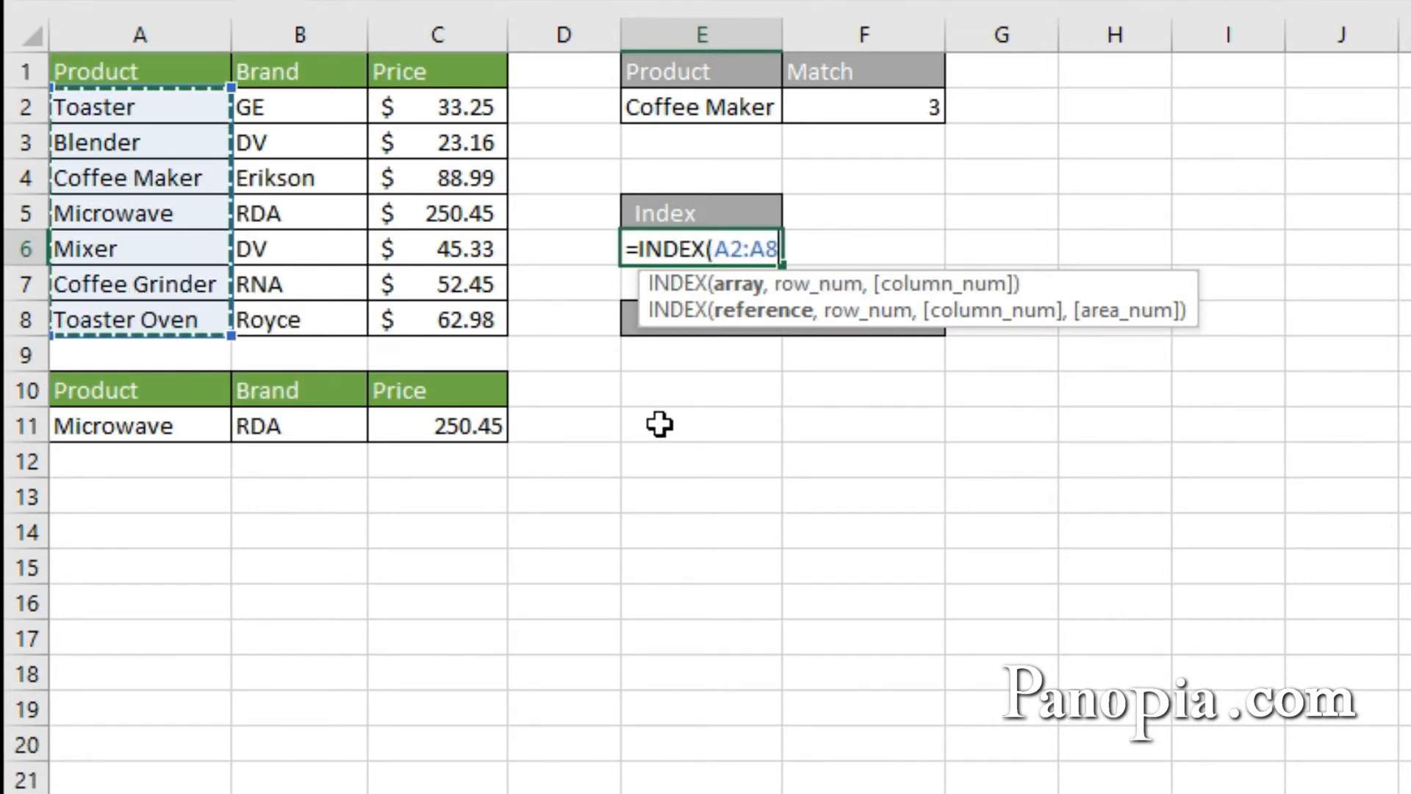
text(,3)
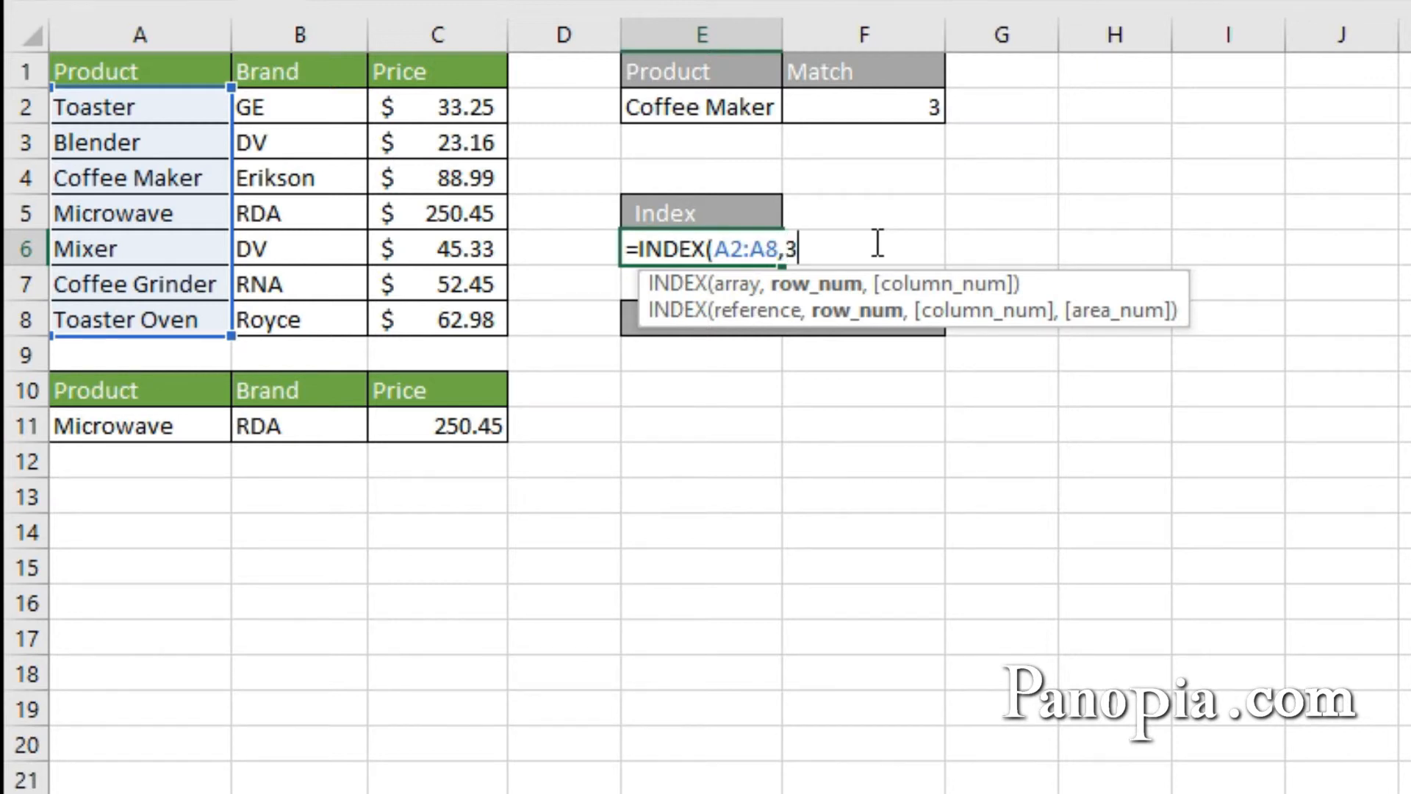
key(Return)
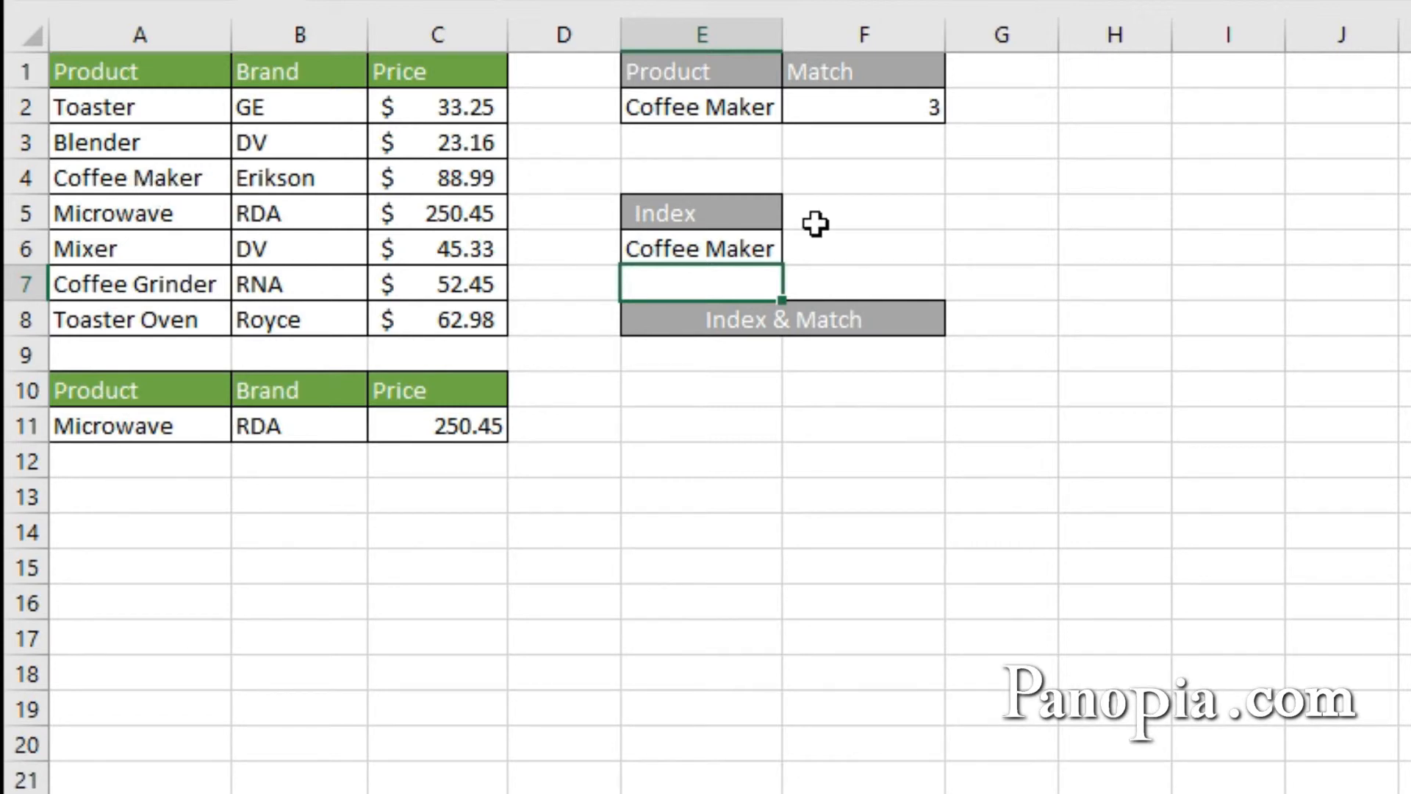
Step: Change the row number of the INDEX formula in E6 to 5
double_click(677, 249)
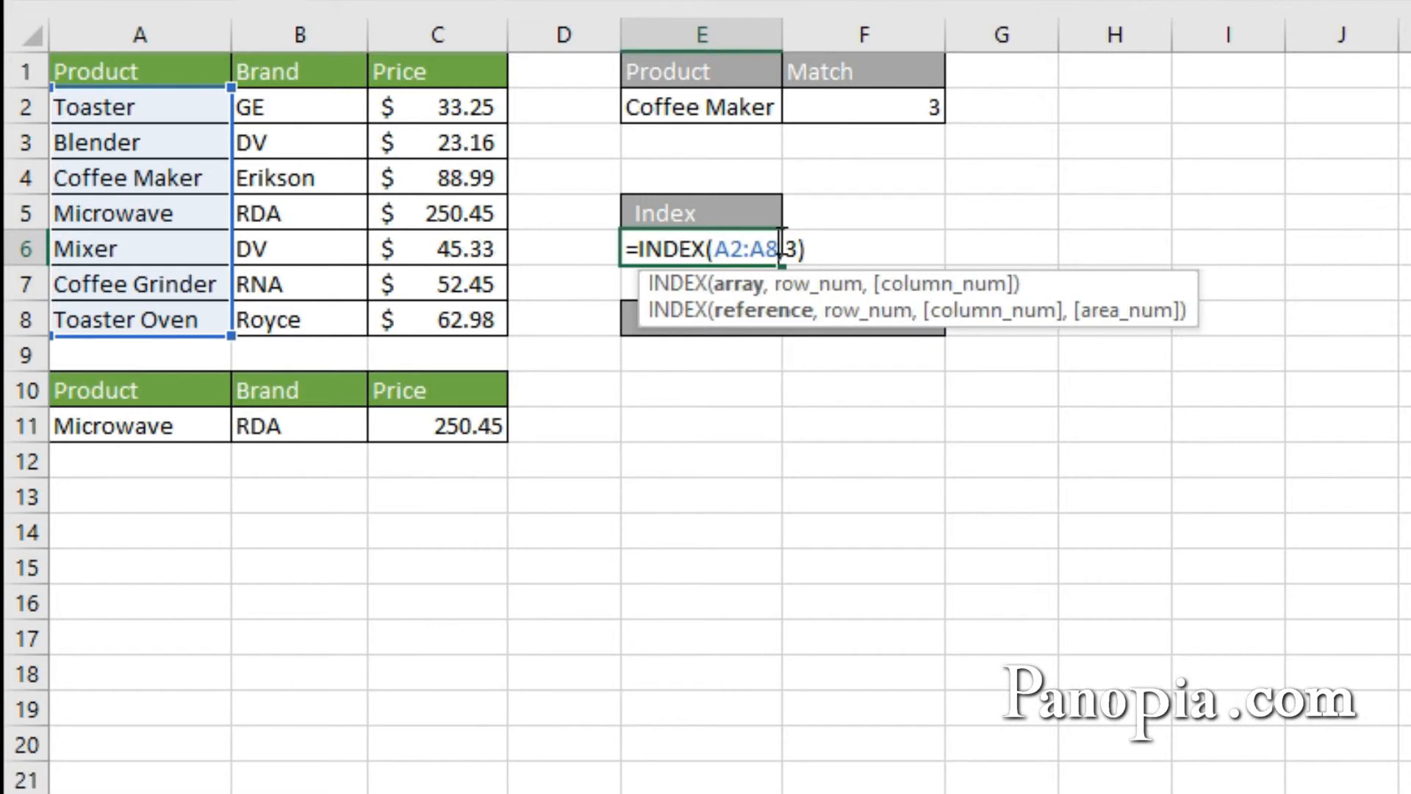
drag(782, 249, 800, 249)
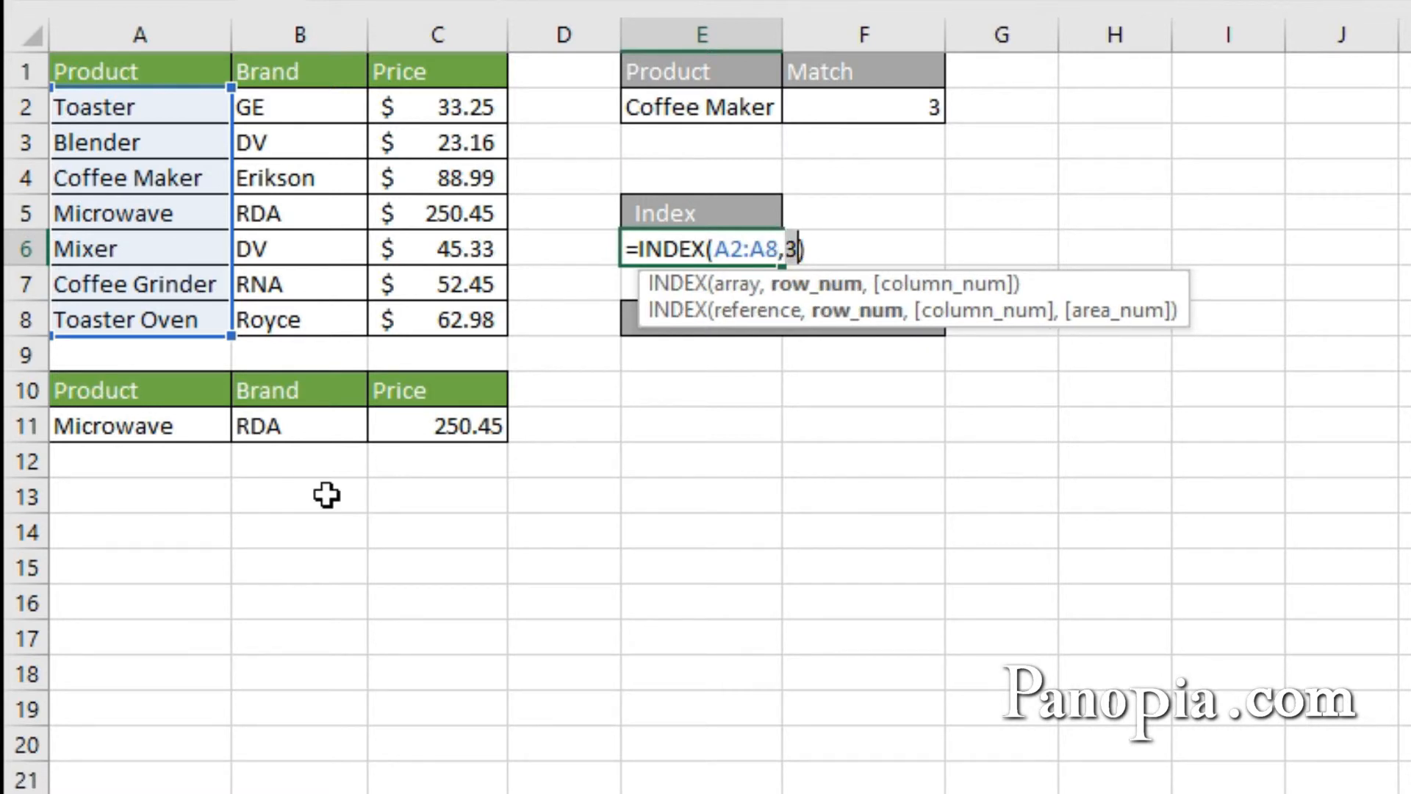
text(5)
key(Return)
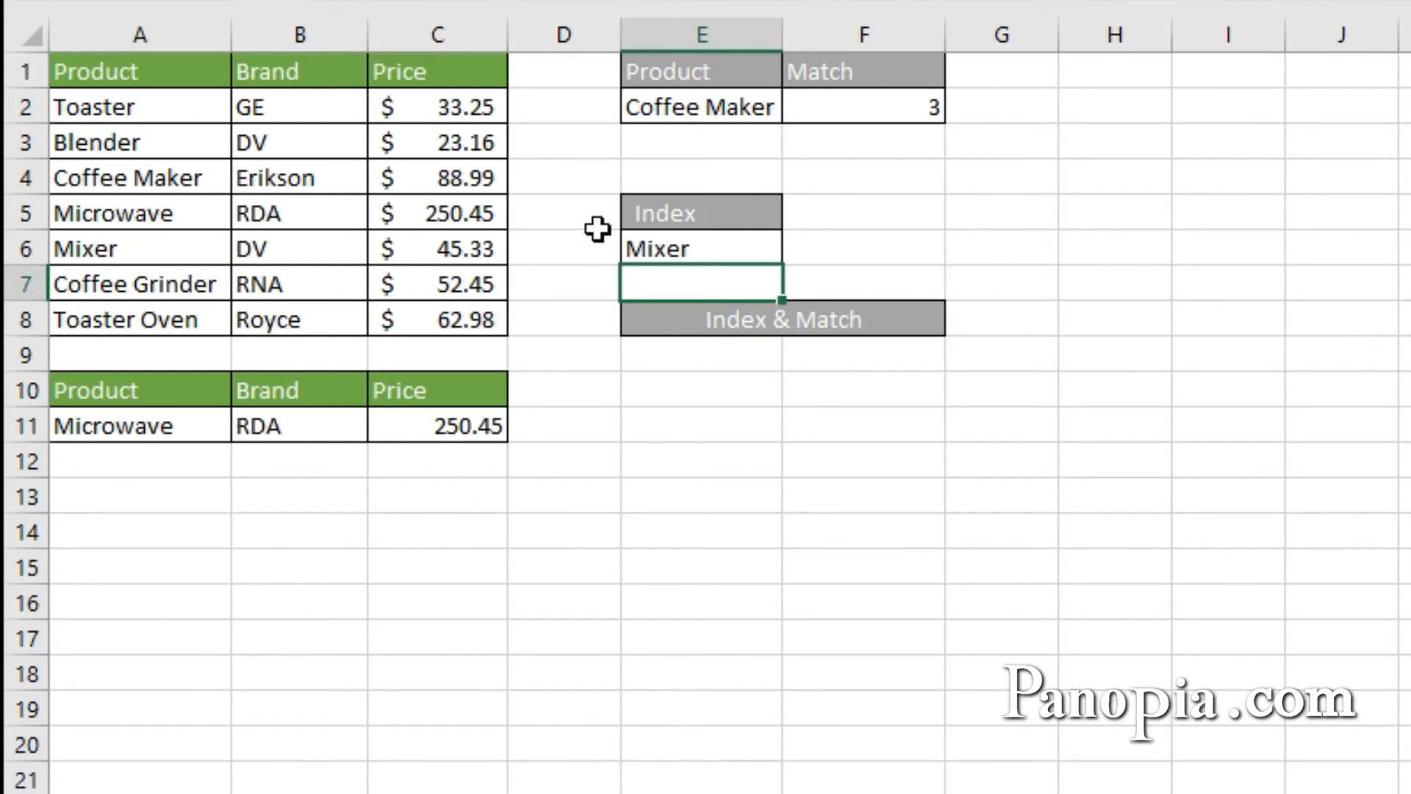
Step: Replace the formula in E6 with an INDEX on the header row A1:C1, leaving the row number blank and using column number 2
click(684, 250)
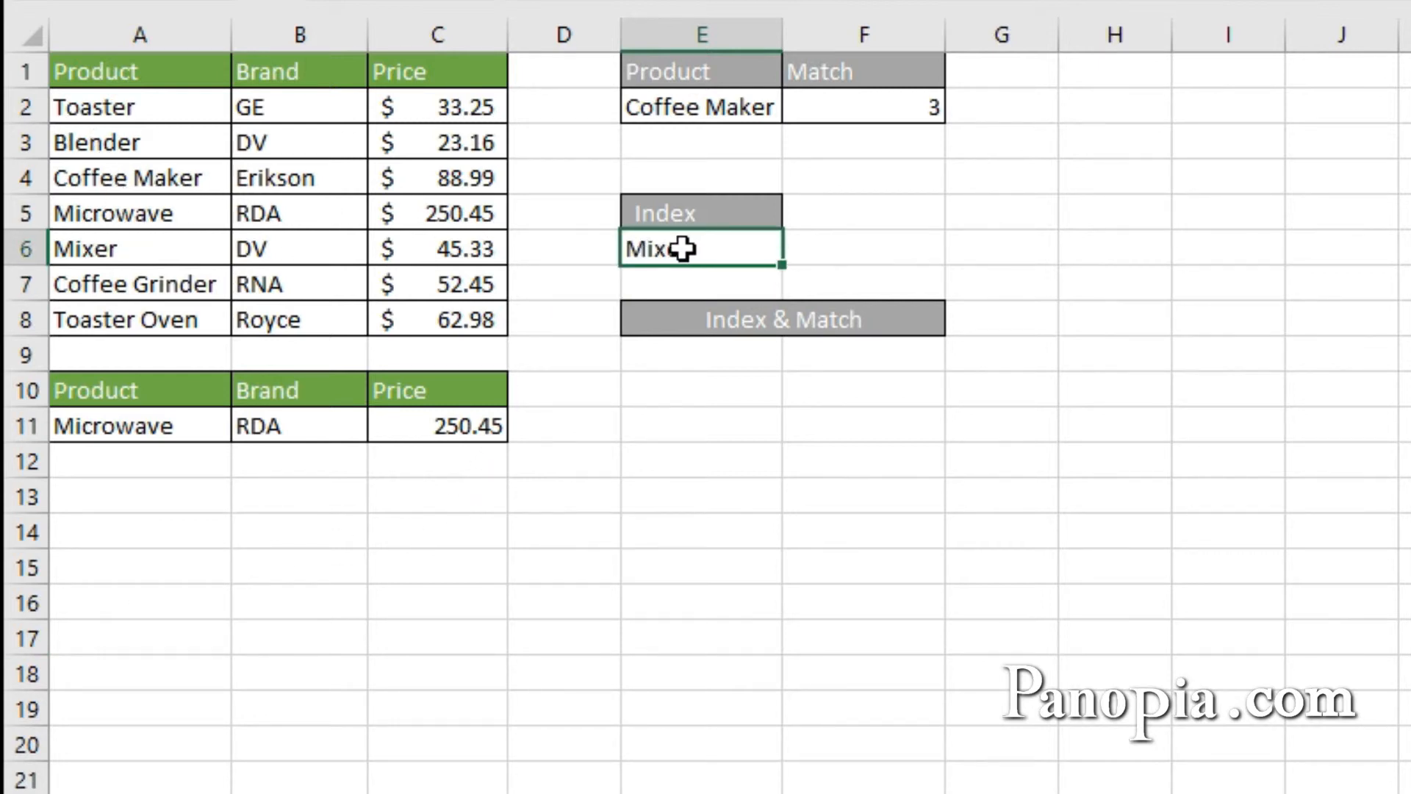
key(Delete)
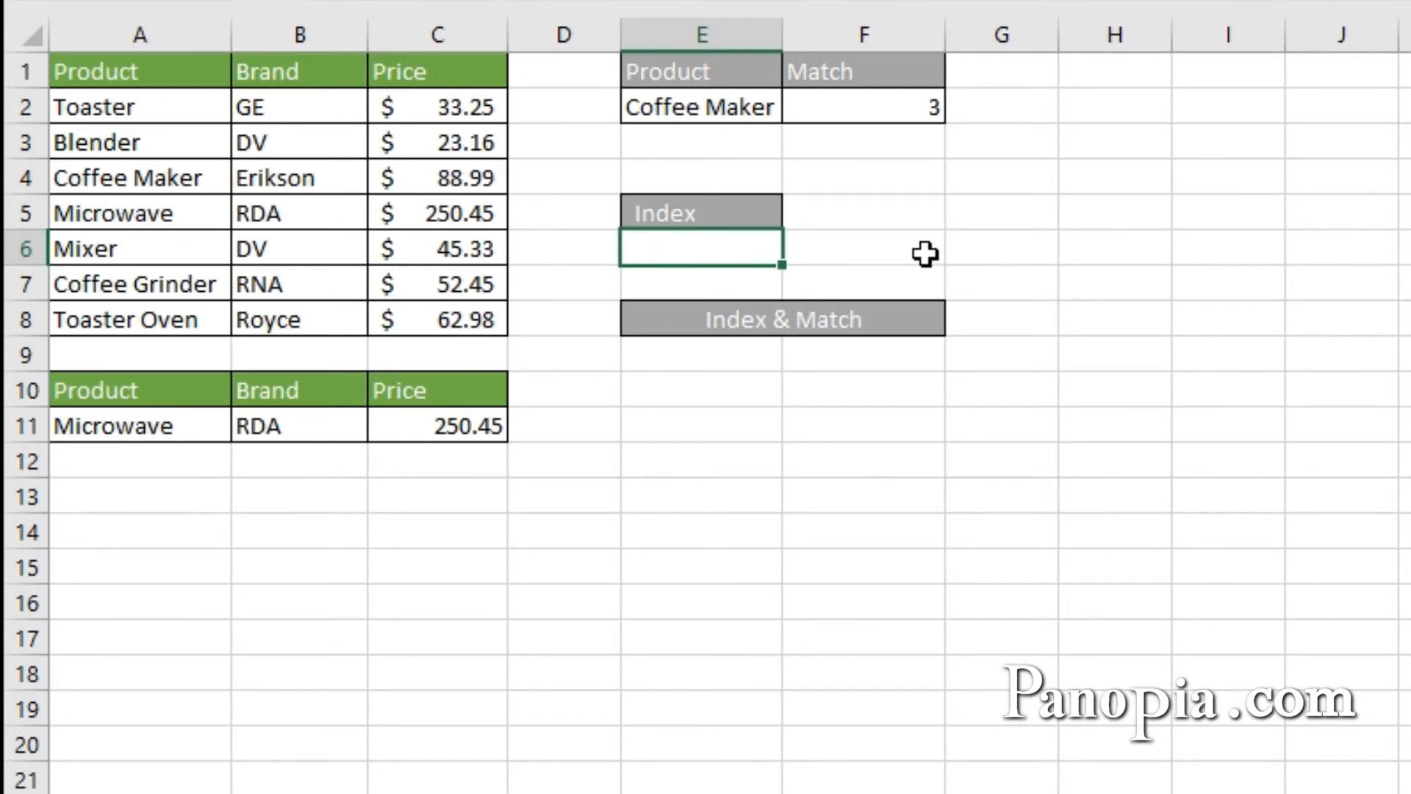
text(=ind)
key(Tab)
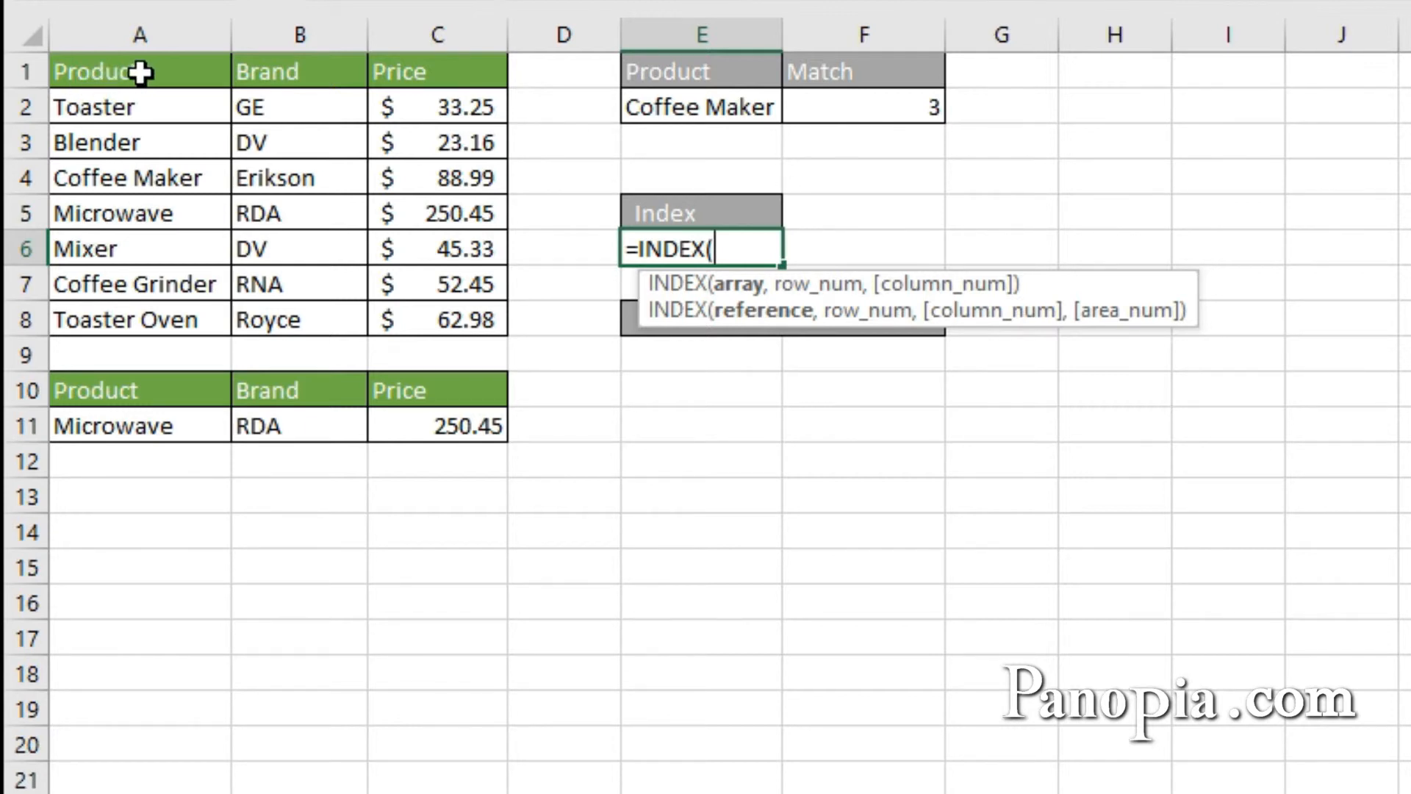
mouse_move(140, 72)
mouse_down()
mouse_move(271, 59)
mouse_move(451, 75)
mouse_up()
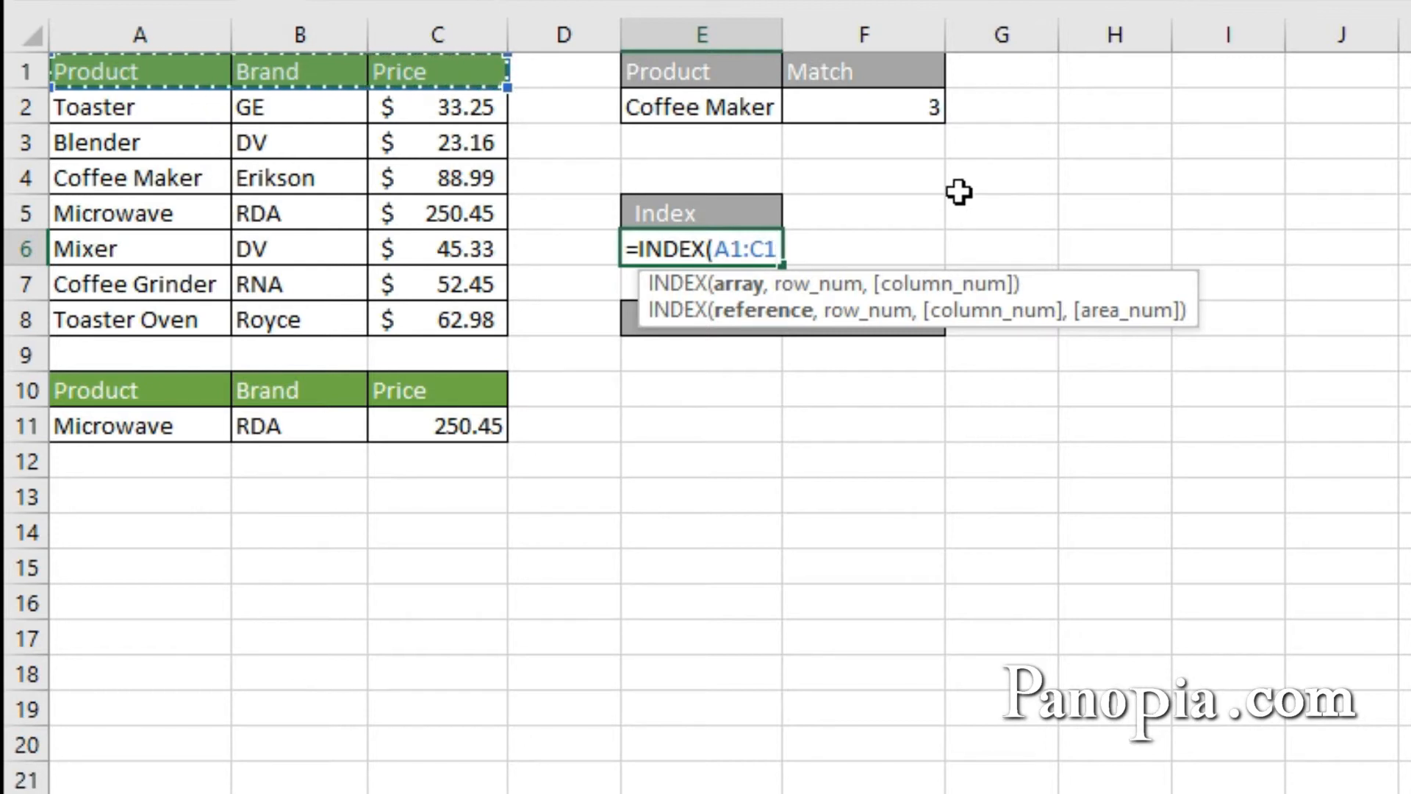
text(,)
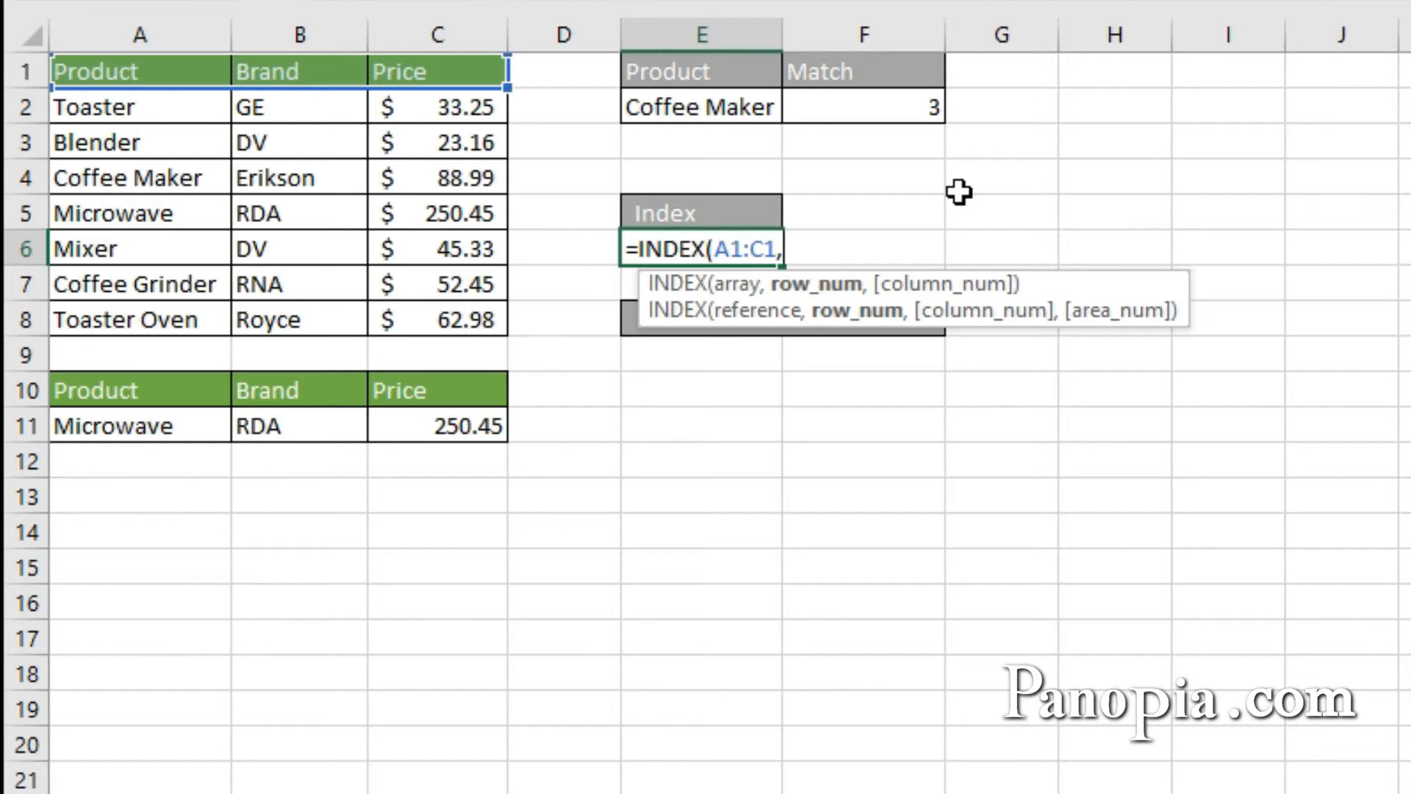
text(,)
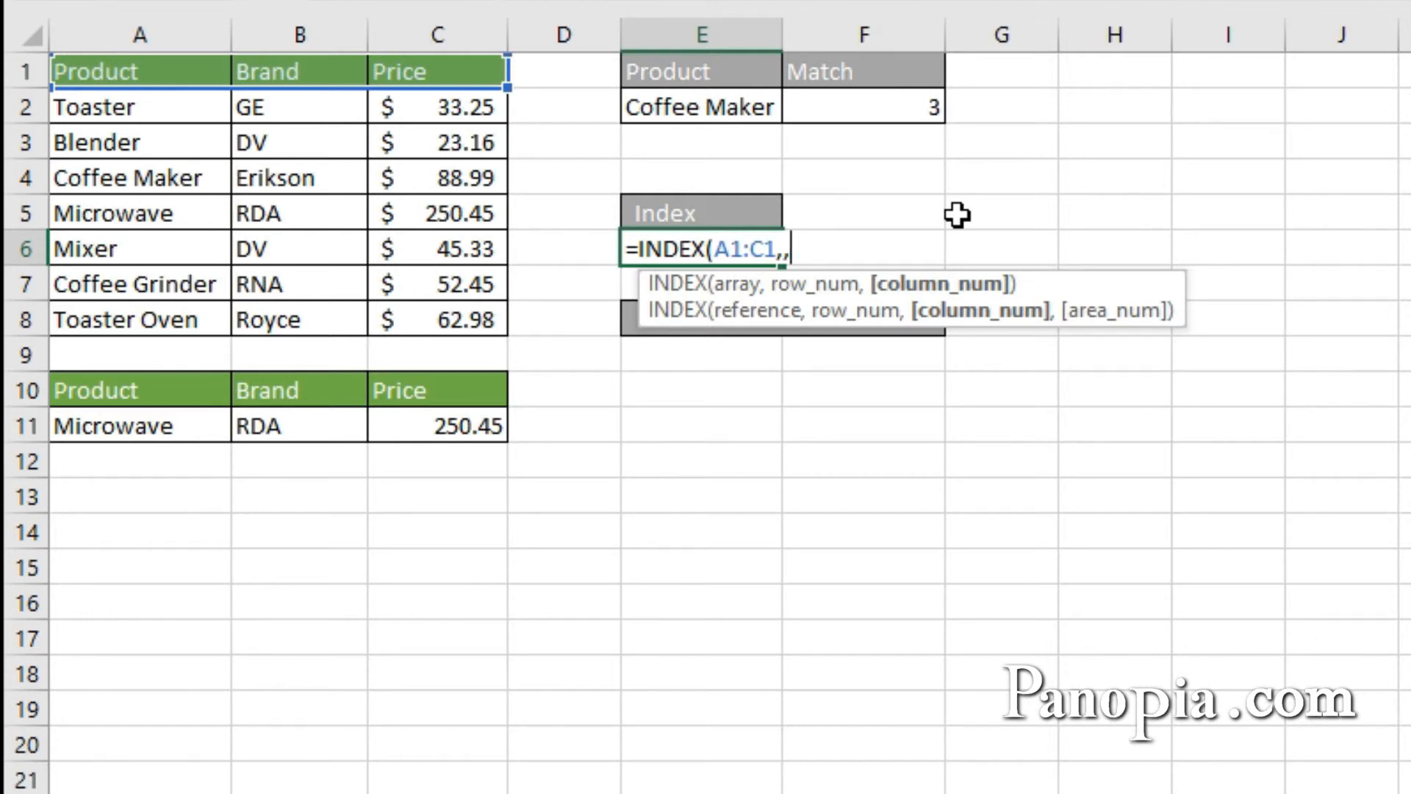
text(2)
key(Return)
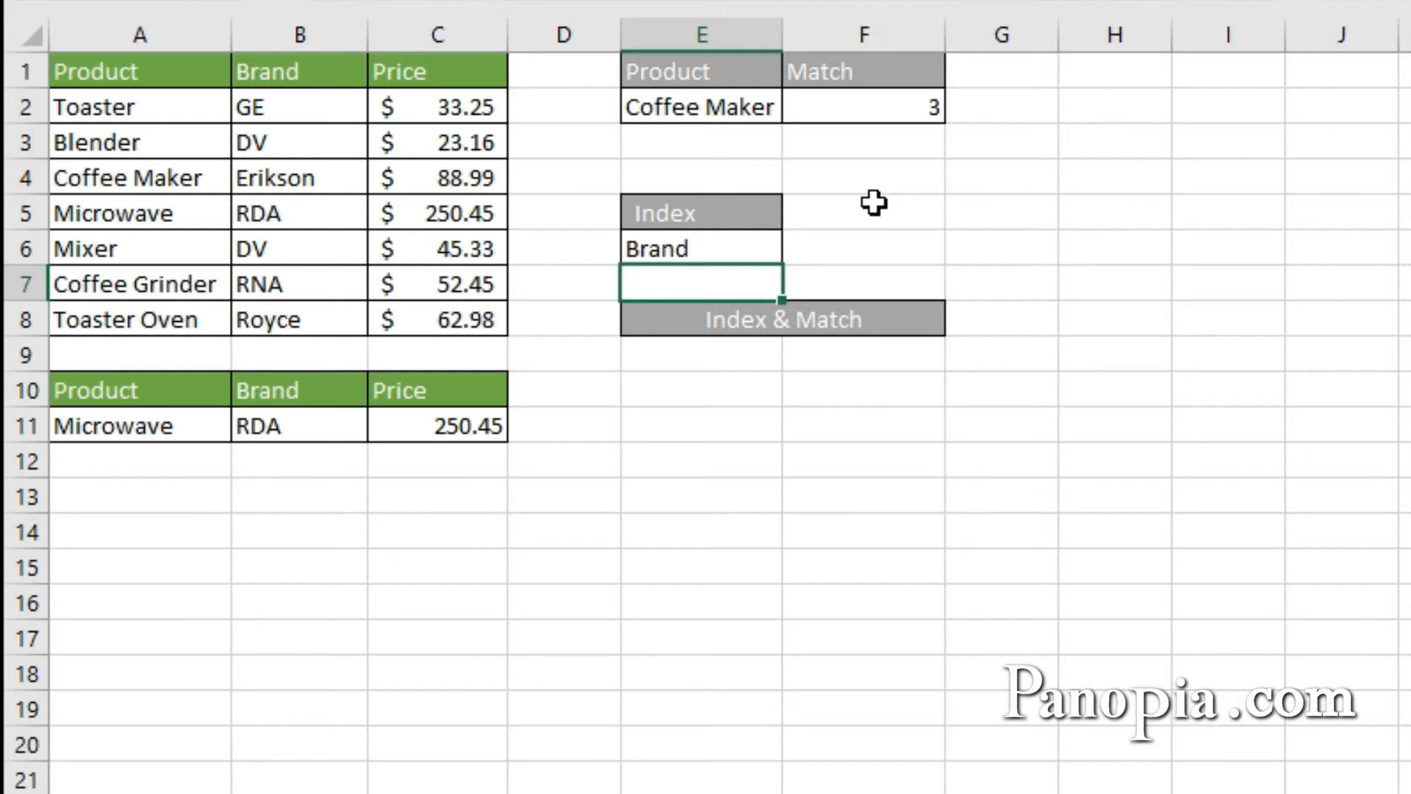
Step: Replace the formula in E6 with an INDEX on the array A2:C8, using row number 2 and column number 2
click(730, 249)
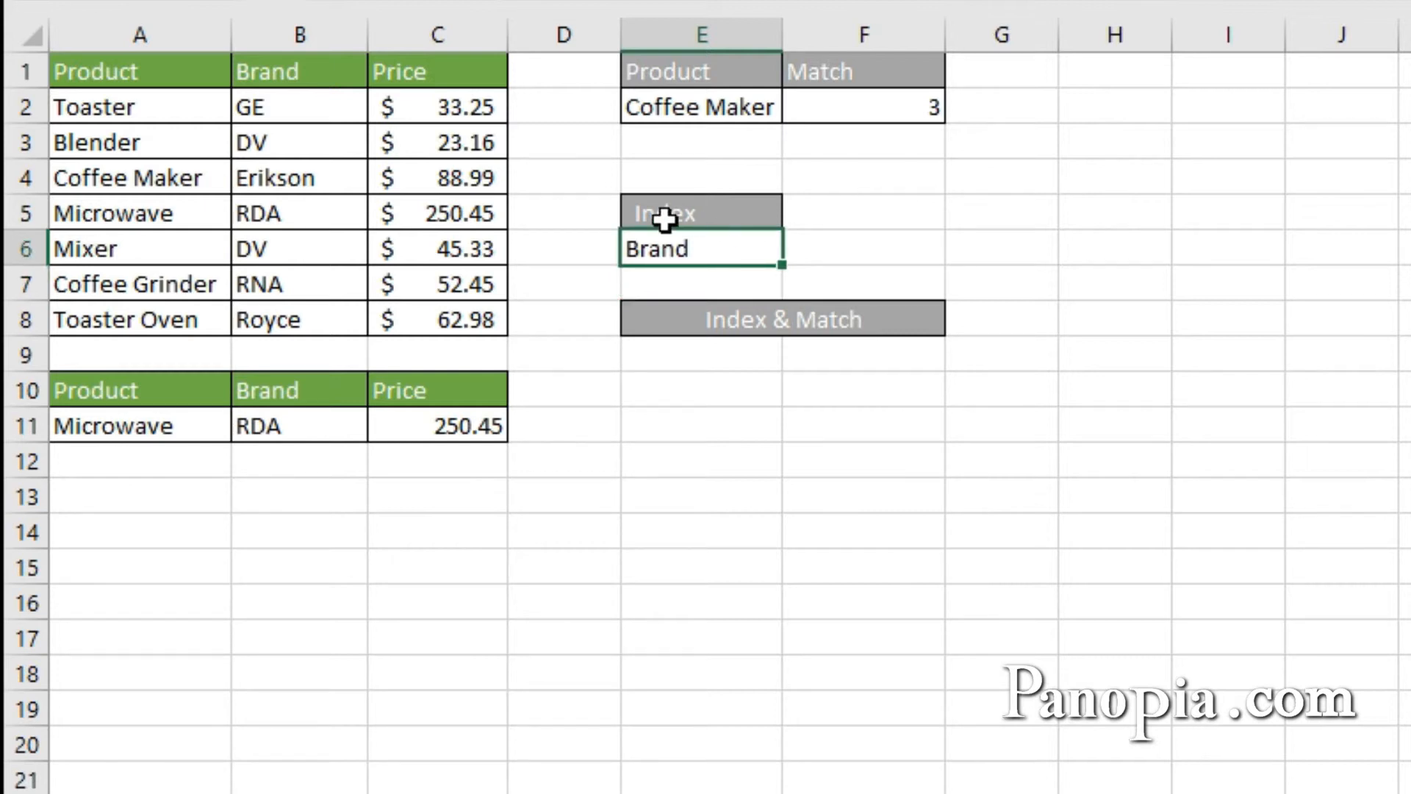
key(Delete)
text(=ind)
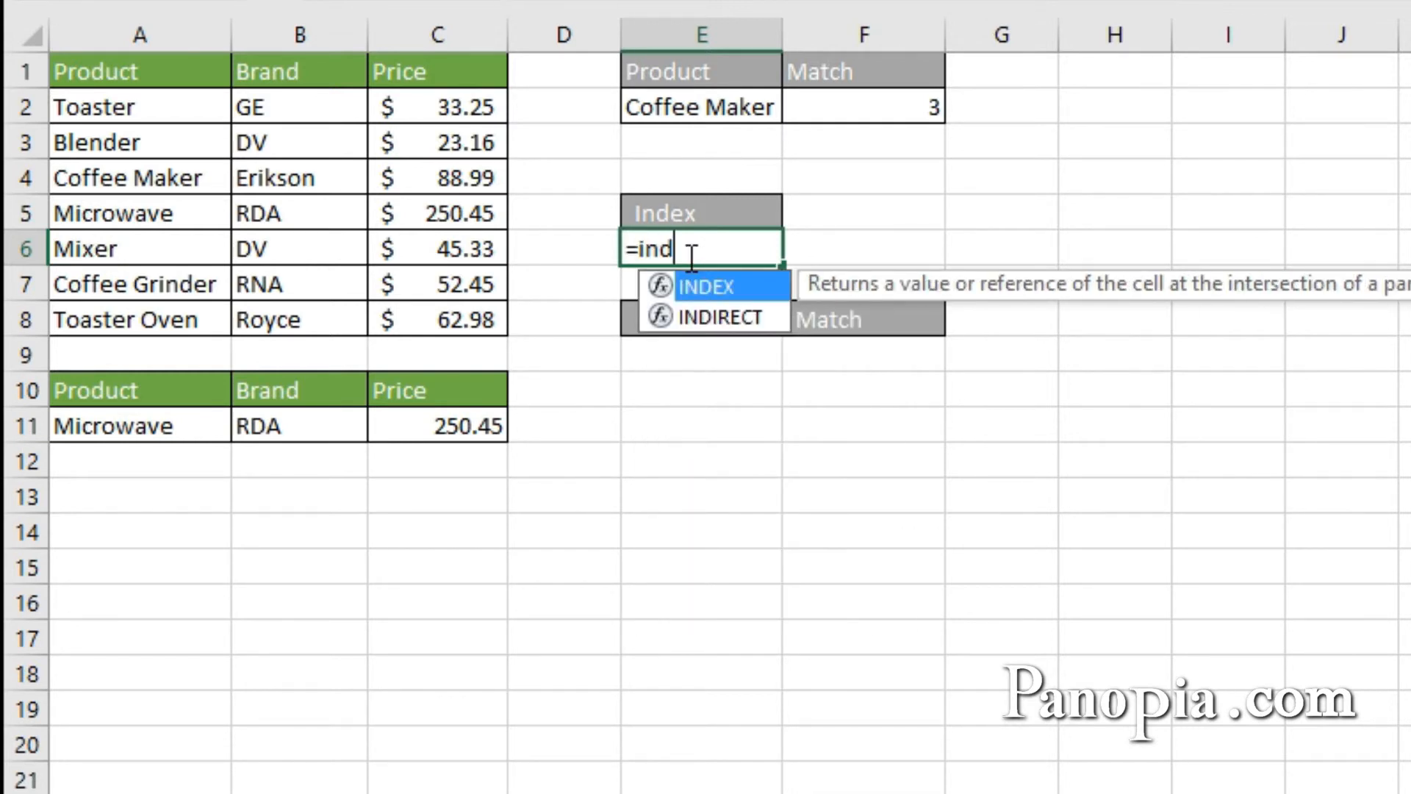
key(Tab)
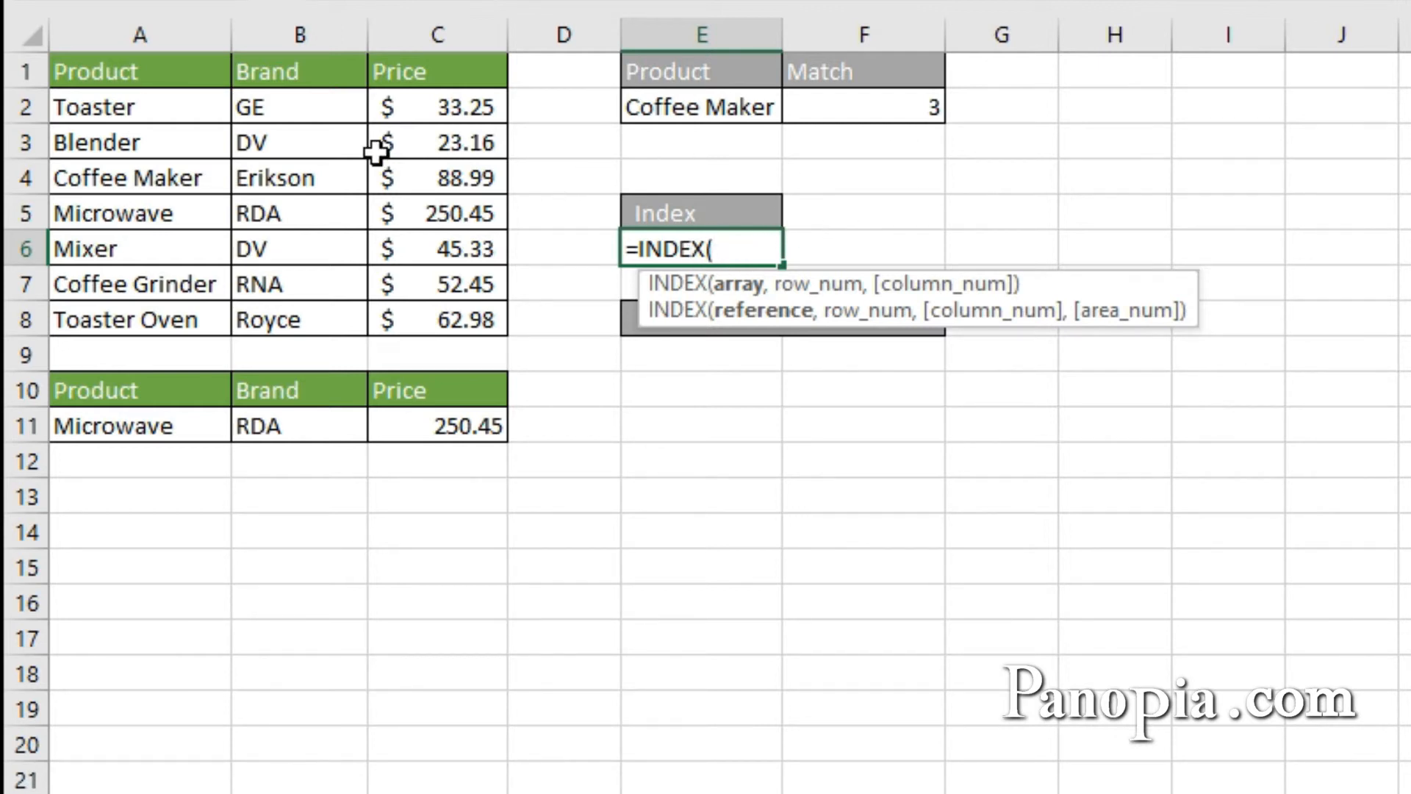
drag(154, 104, 447, 316)
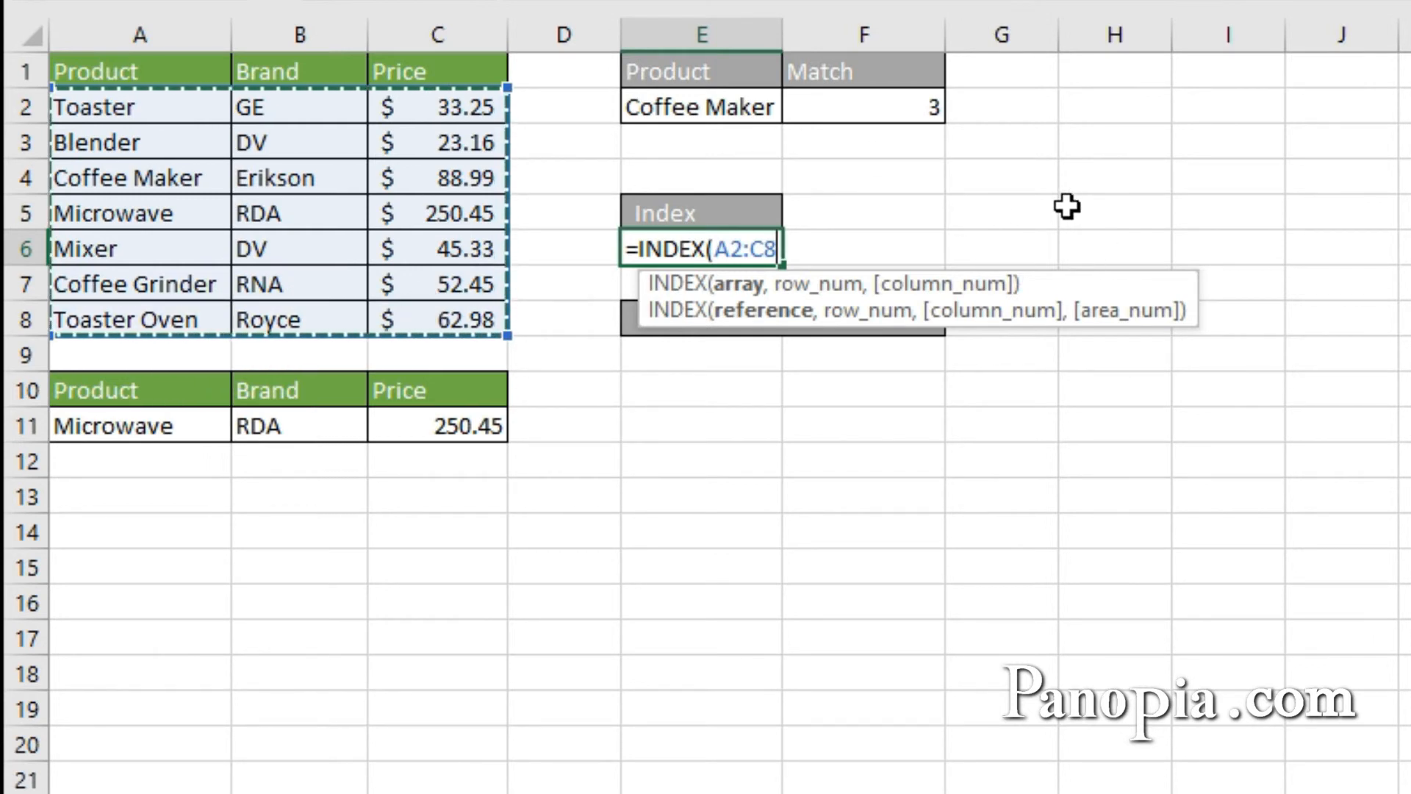
text(,2)
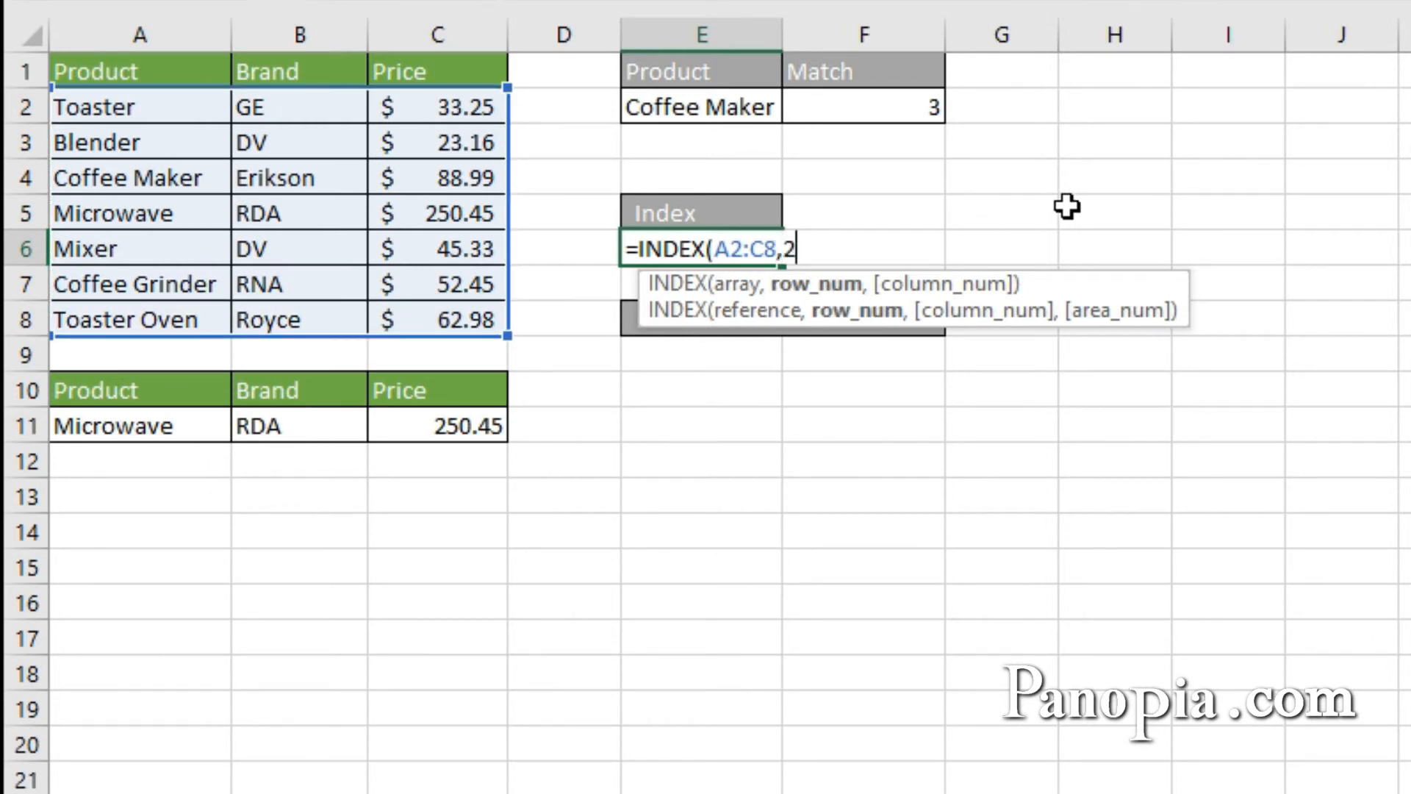
text(,)
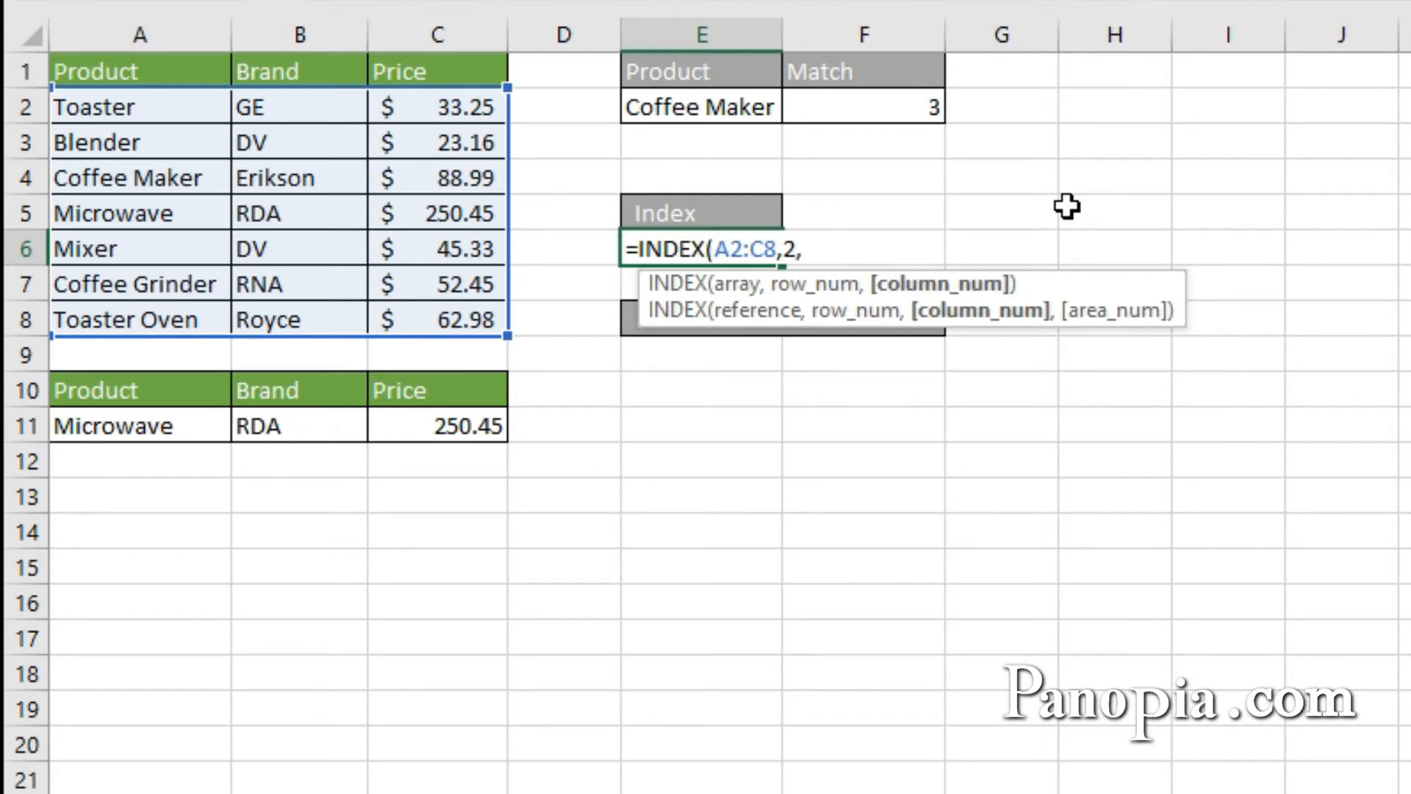
text(2)
key(Return)
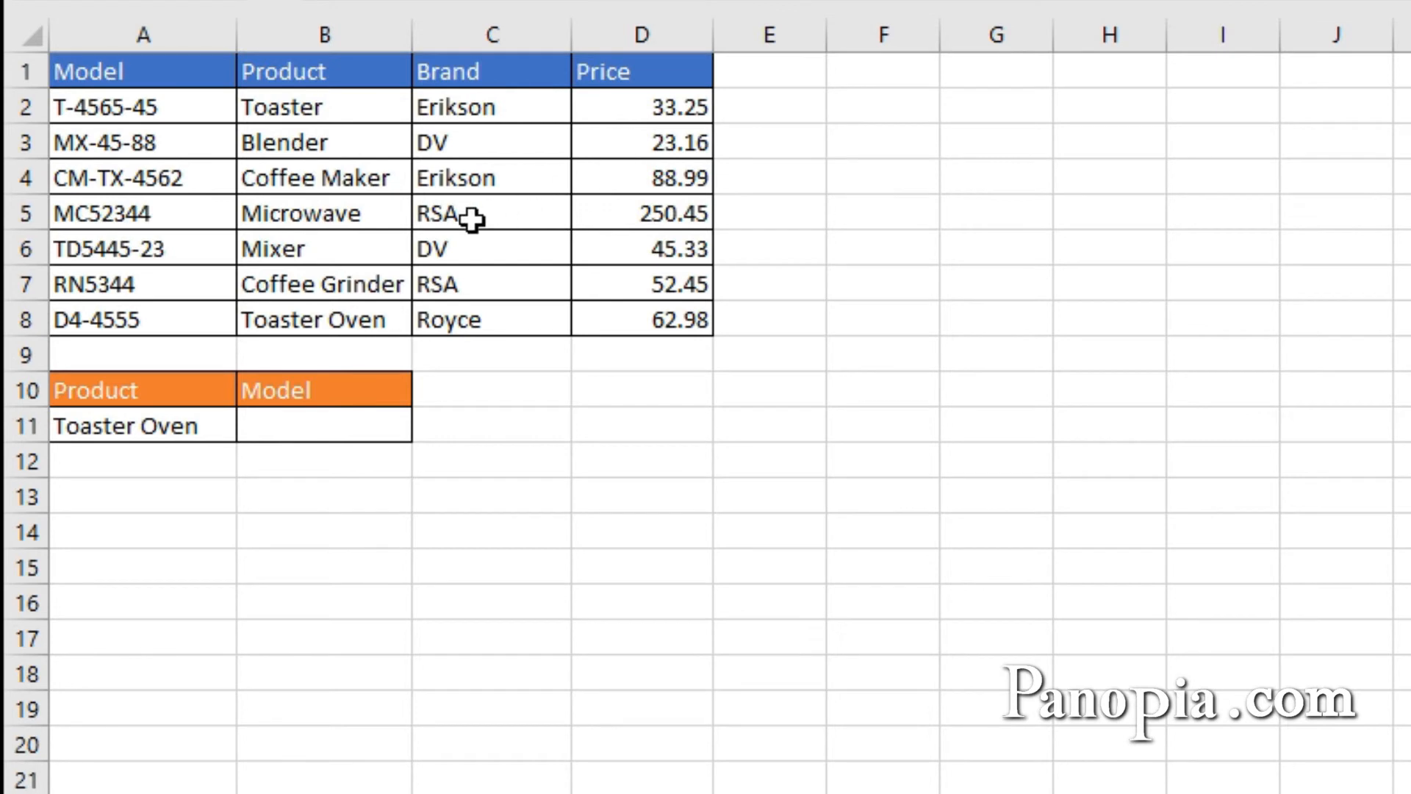
Step: Choose Toaster Oven from the product choices in cell A11 below the model table
click(220, 424)
click(251, 427)
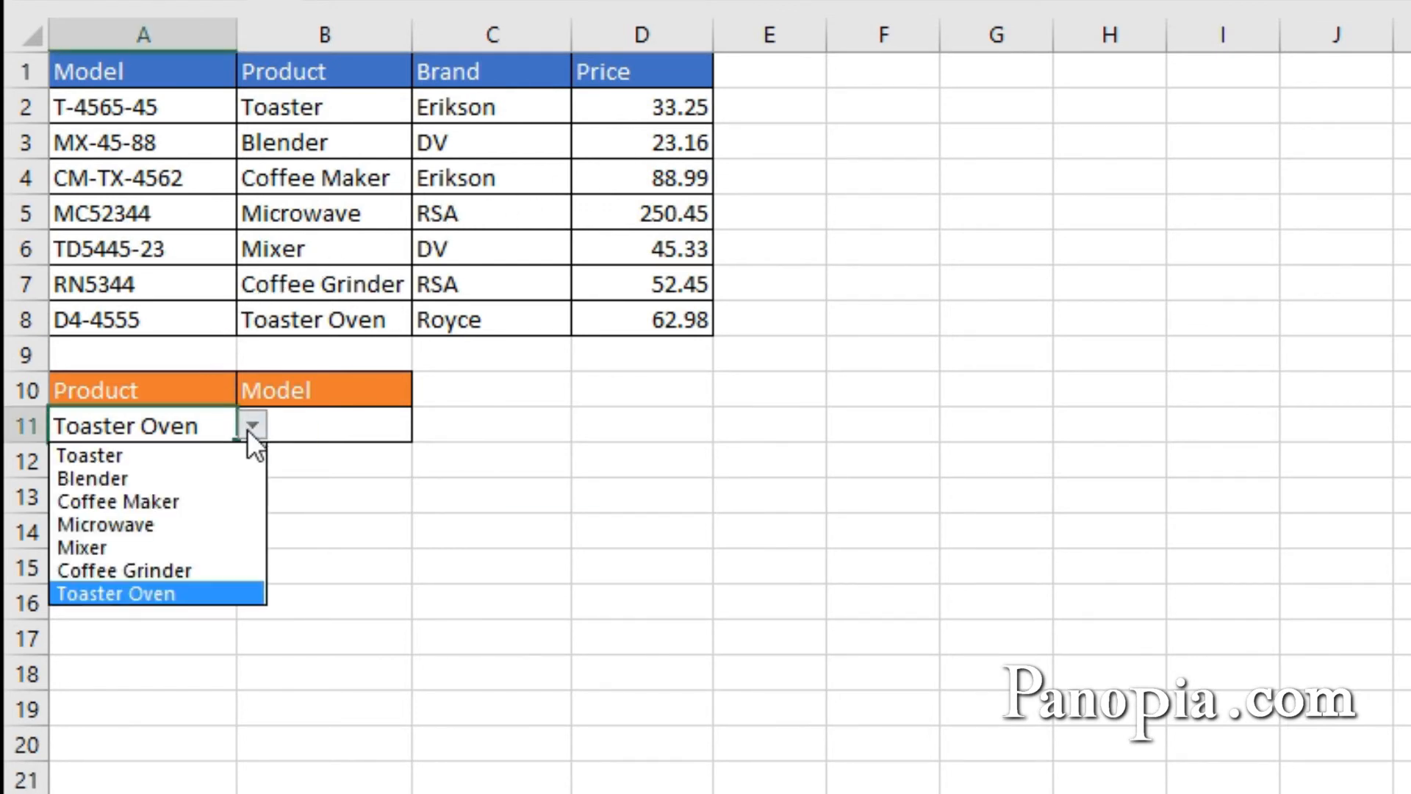
click(176, 592)
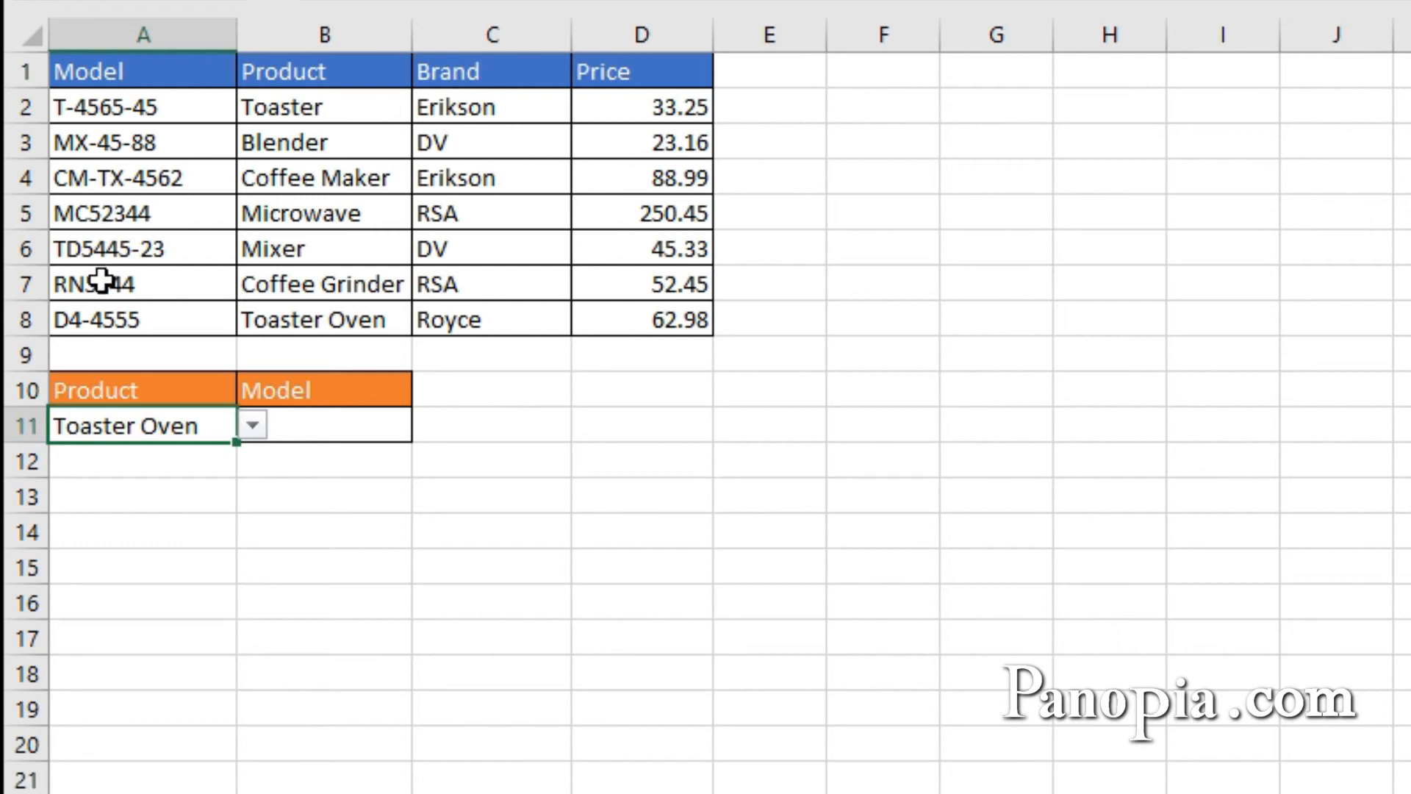
Step: Start an INDEX formula in the Model cell B11 with the model range A2:A8 as the array
click(351, 425)
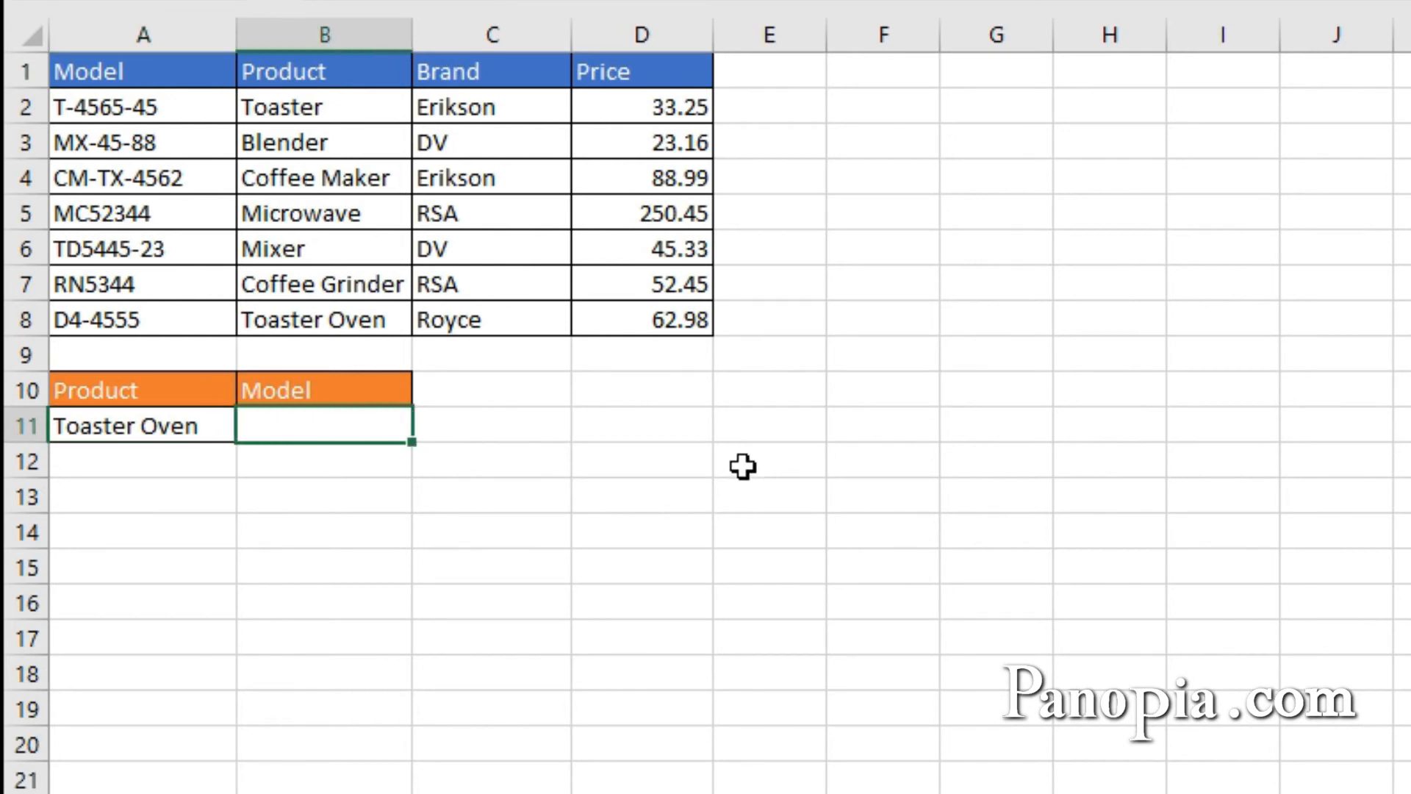
text(=ind)
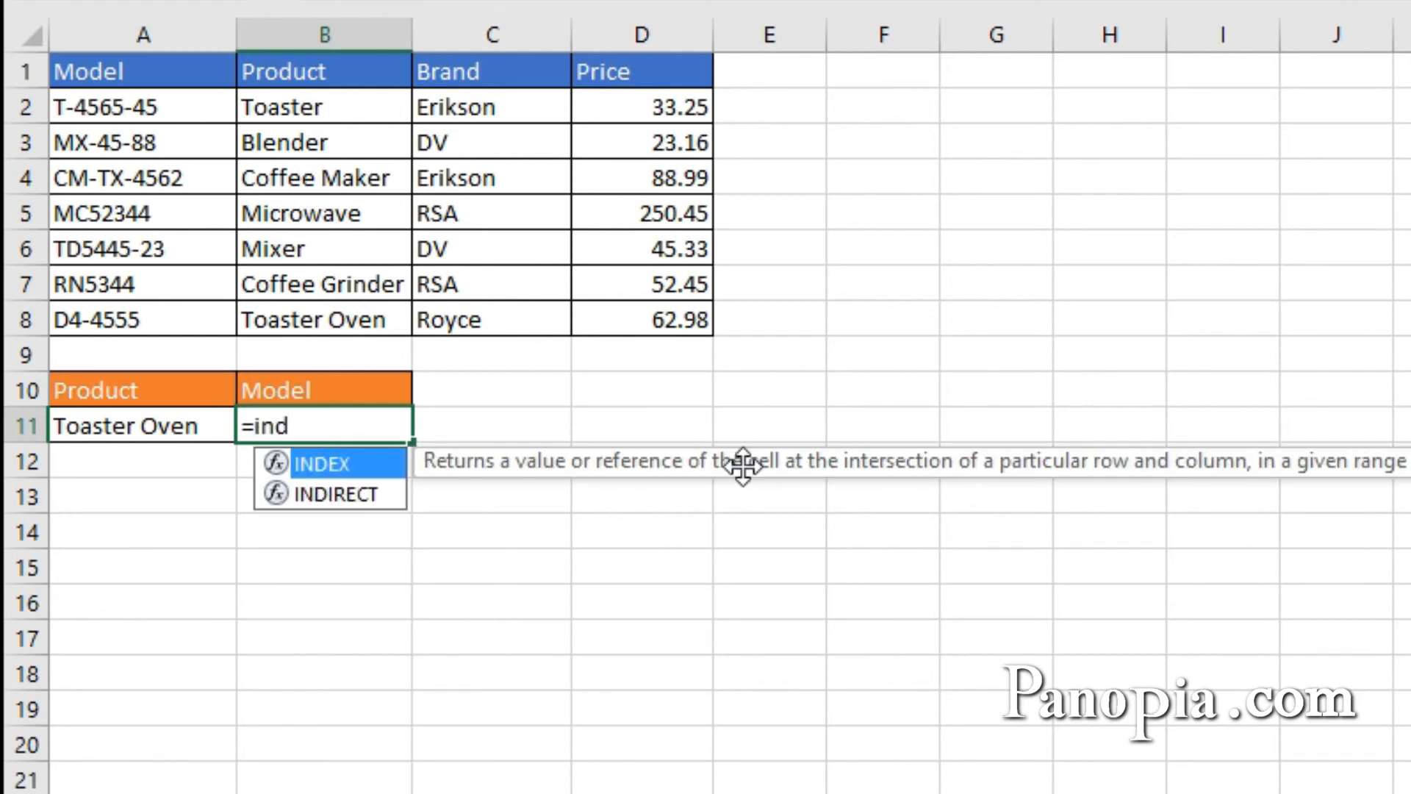
key(Tab)
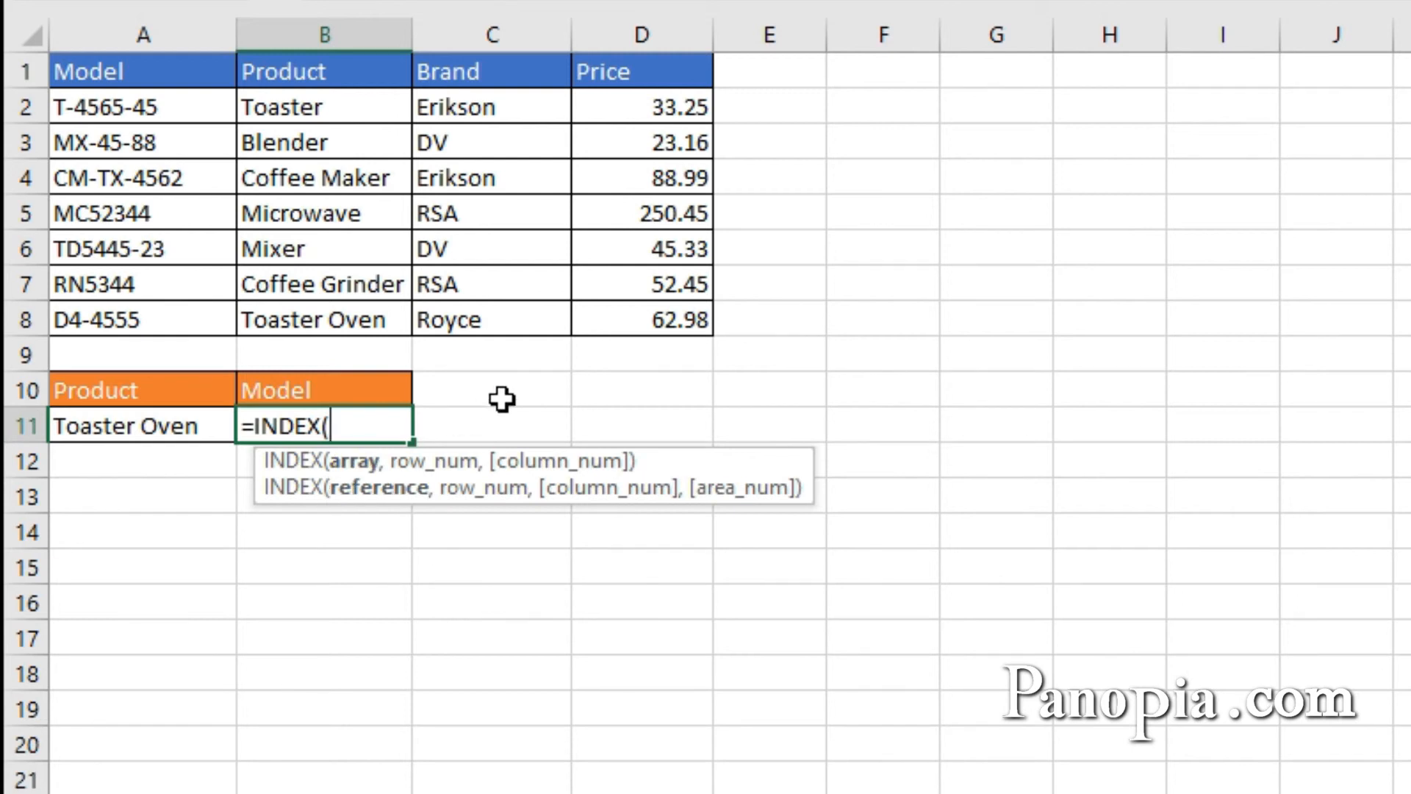
click(134, 117)
drag(135, 117, 144, 315)
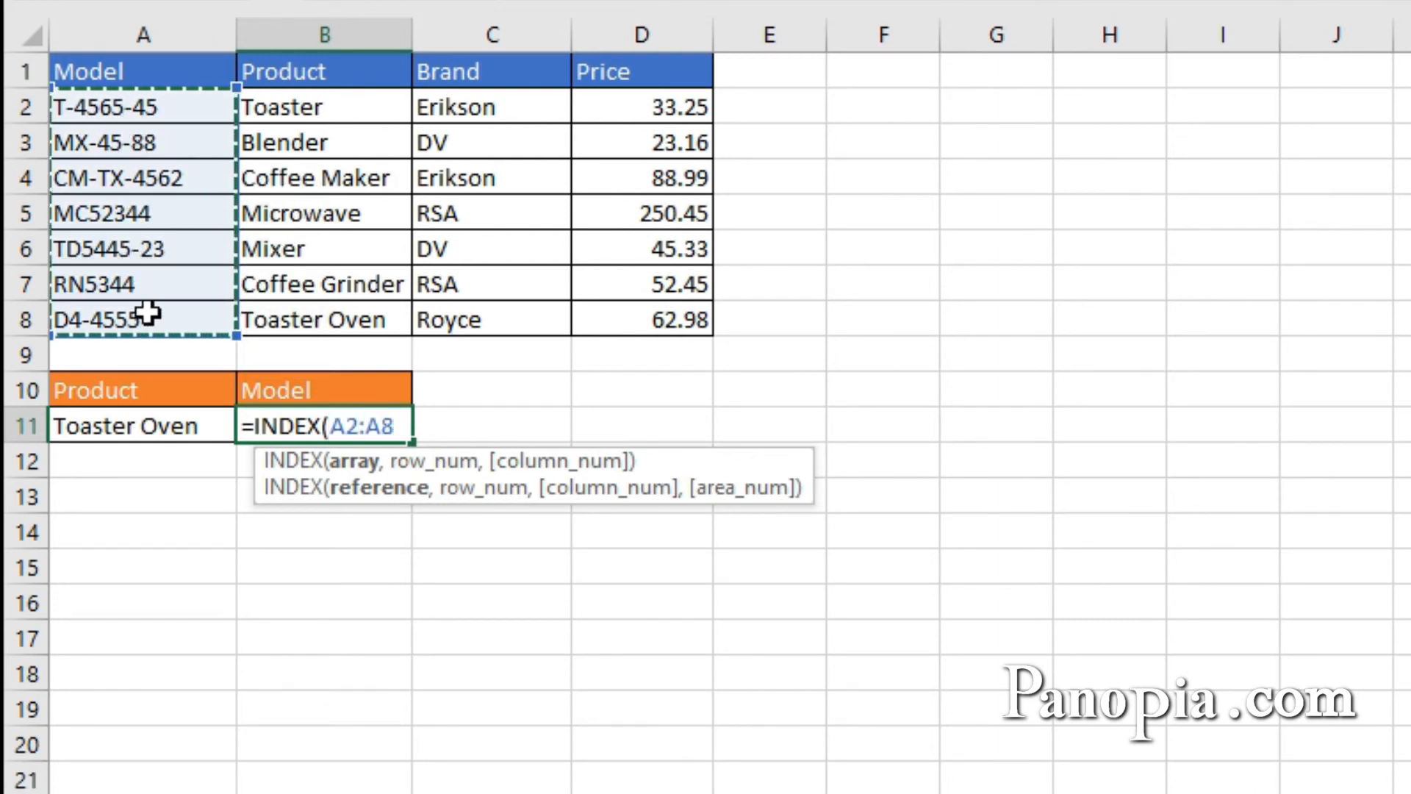
text(,)
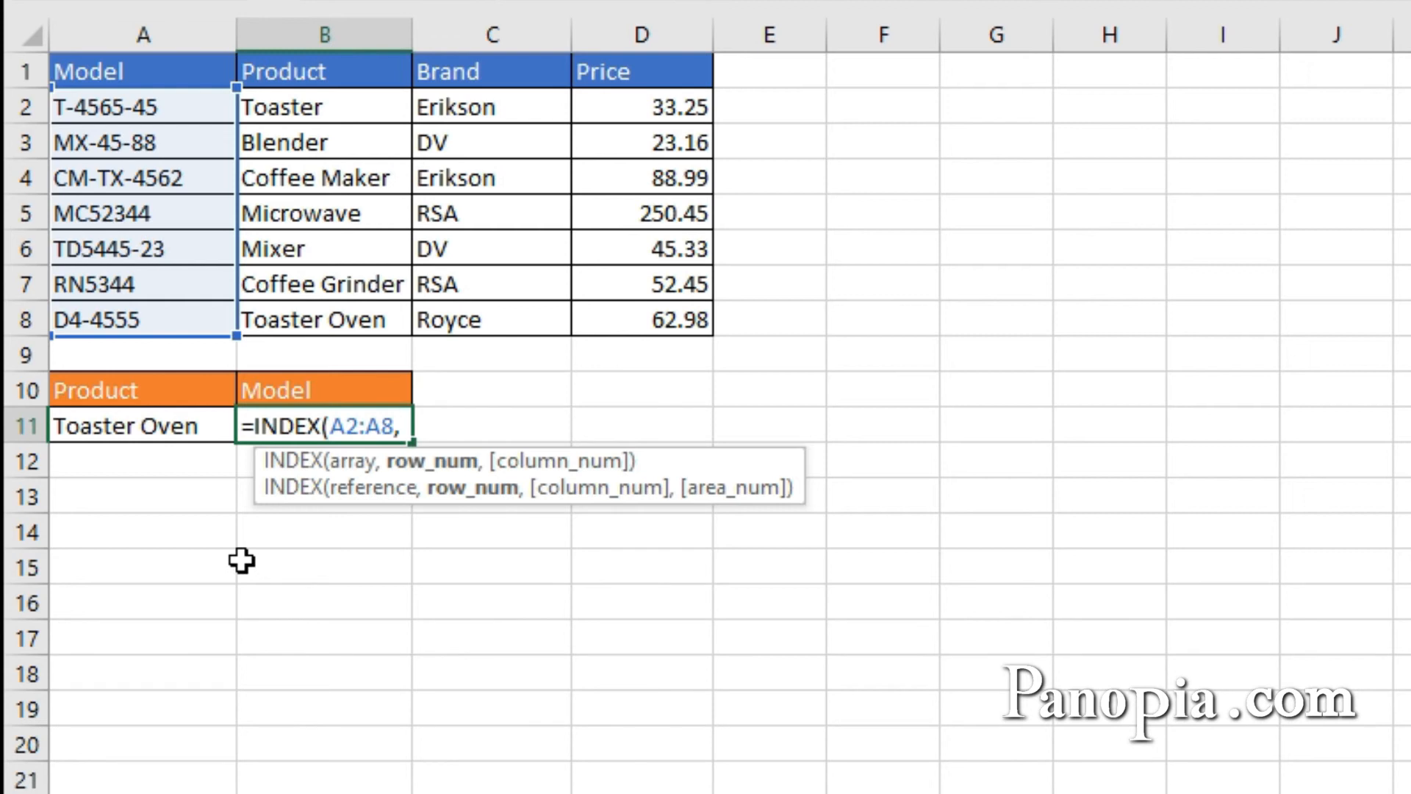
Step: Complete the INDEX formula in B11 with a nested MATCH of A11 in B2:B8, match type 0, as the row number
text(mat)
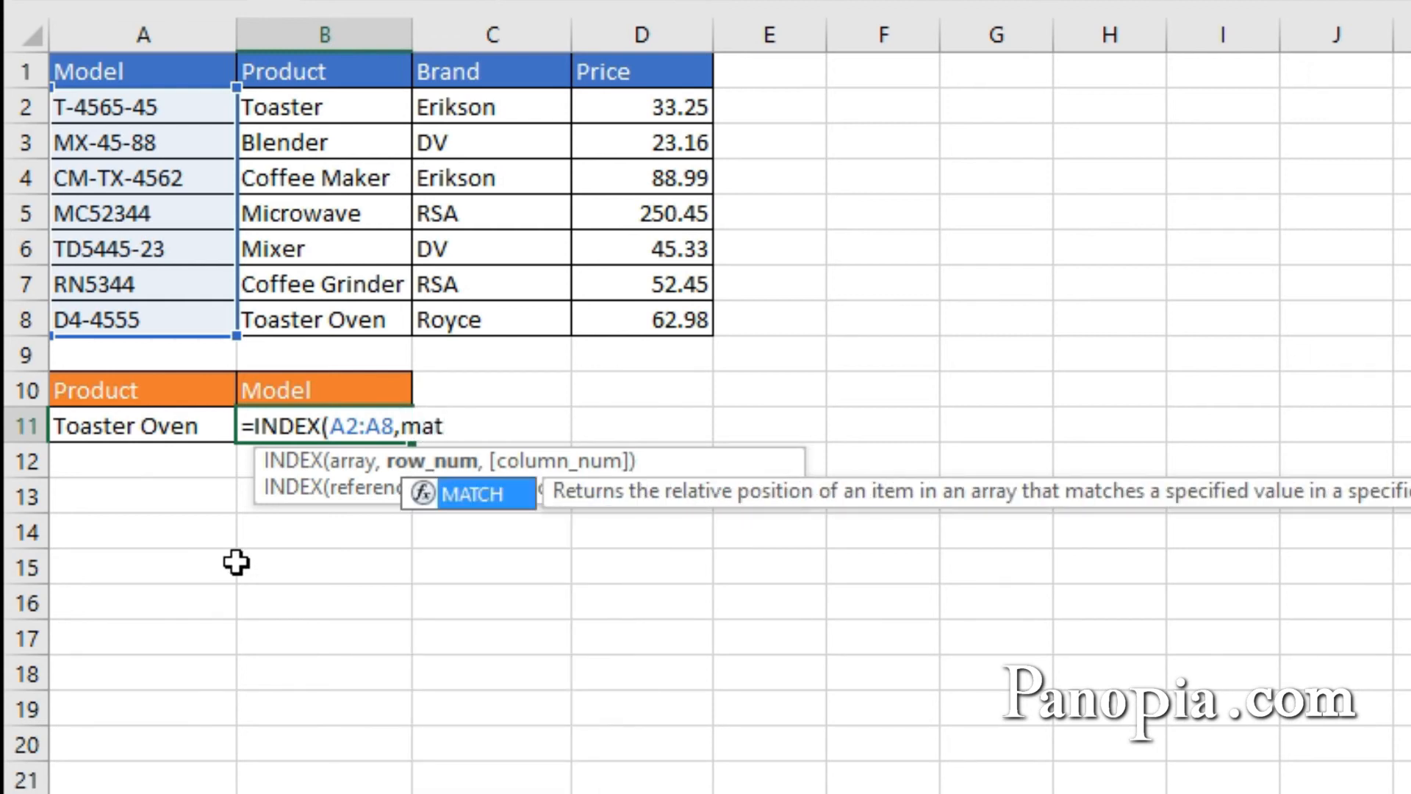
key(Tab)
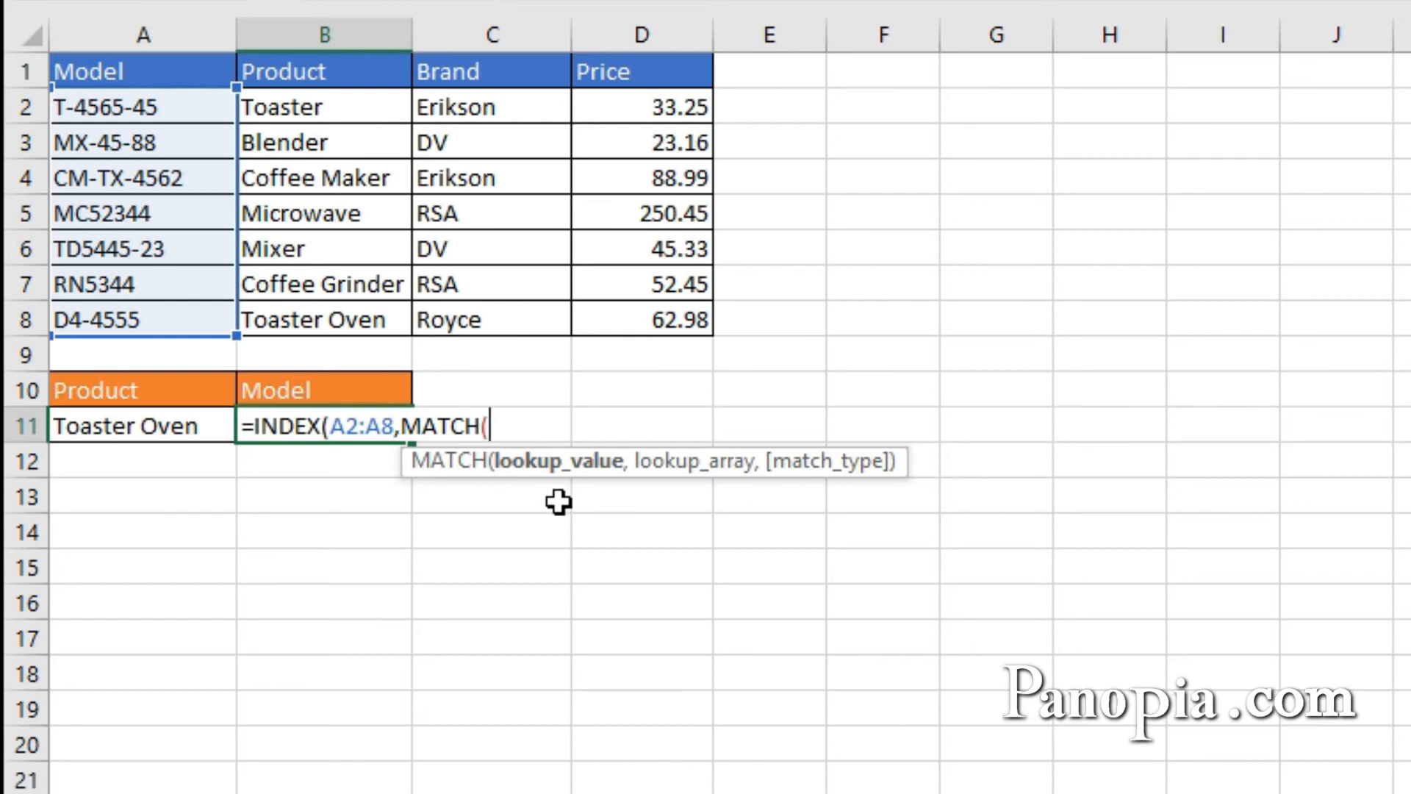
click(125, 426)
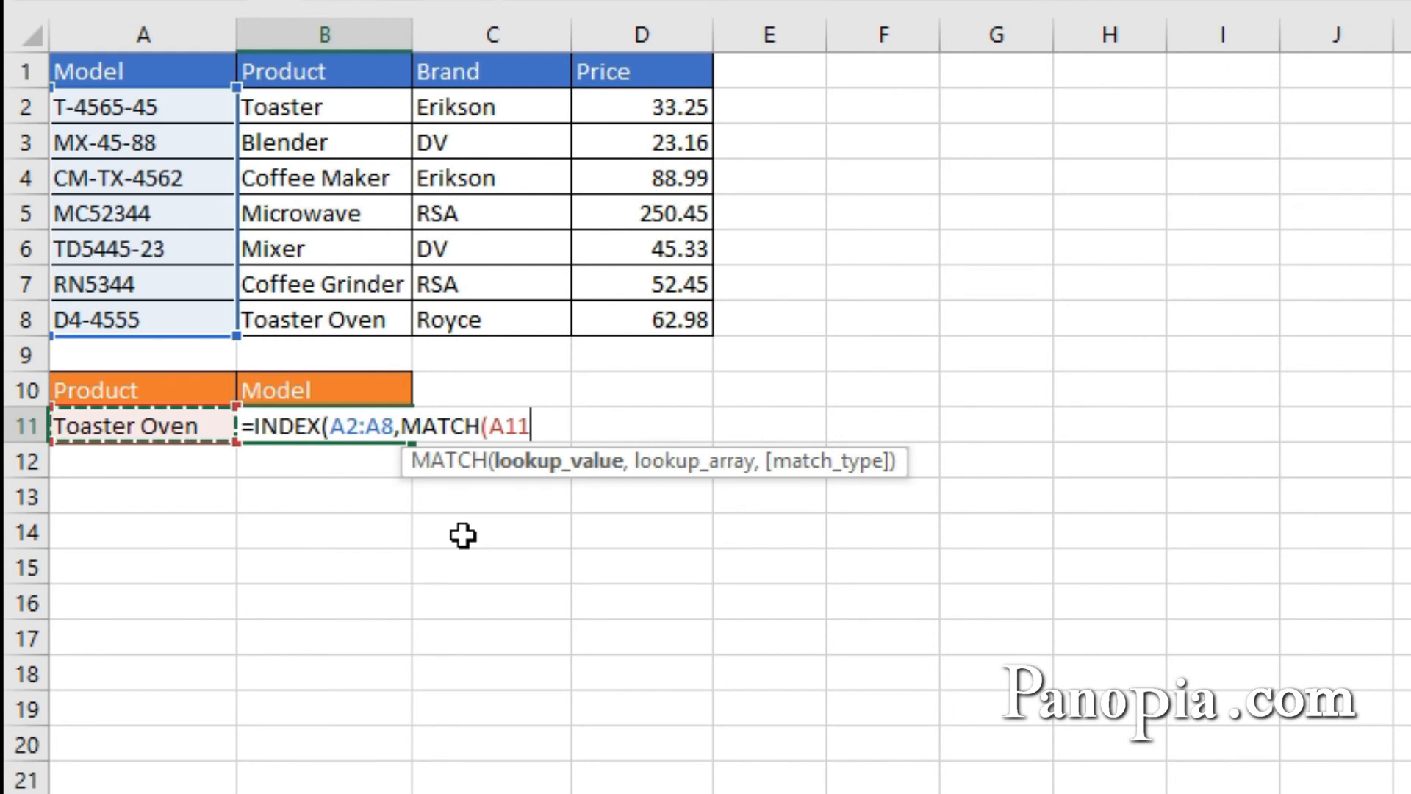
text(,)
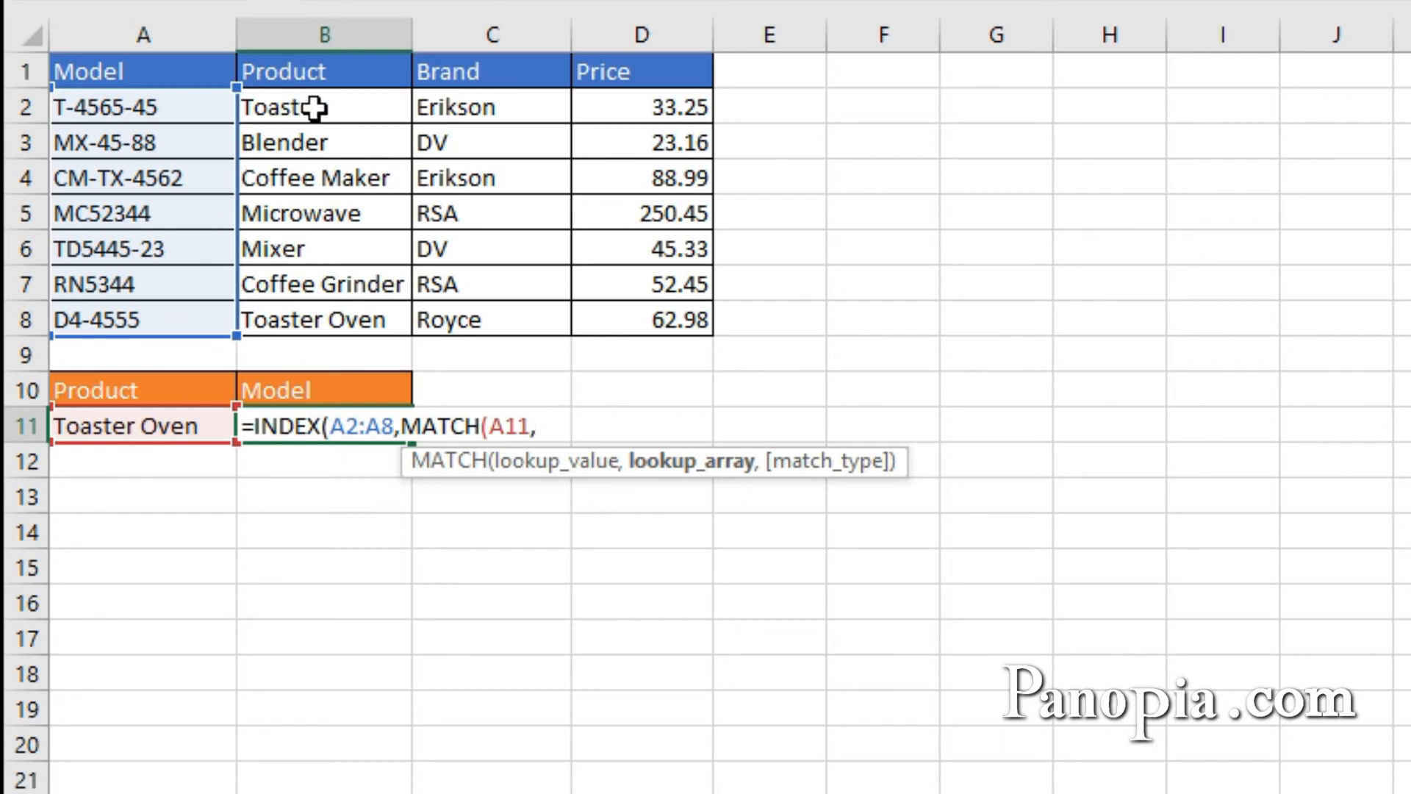
drag(315, 108, 324, 330)
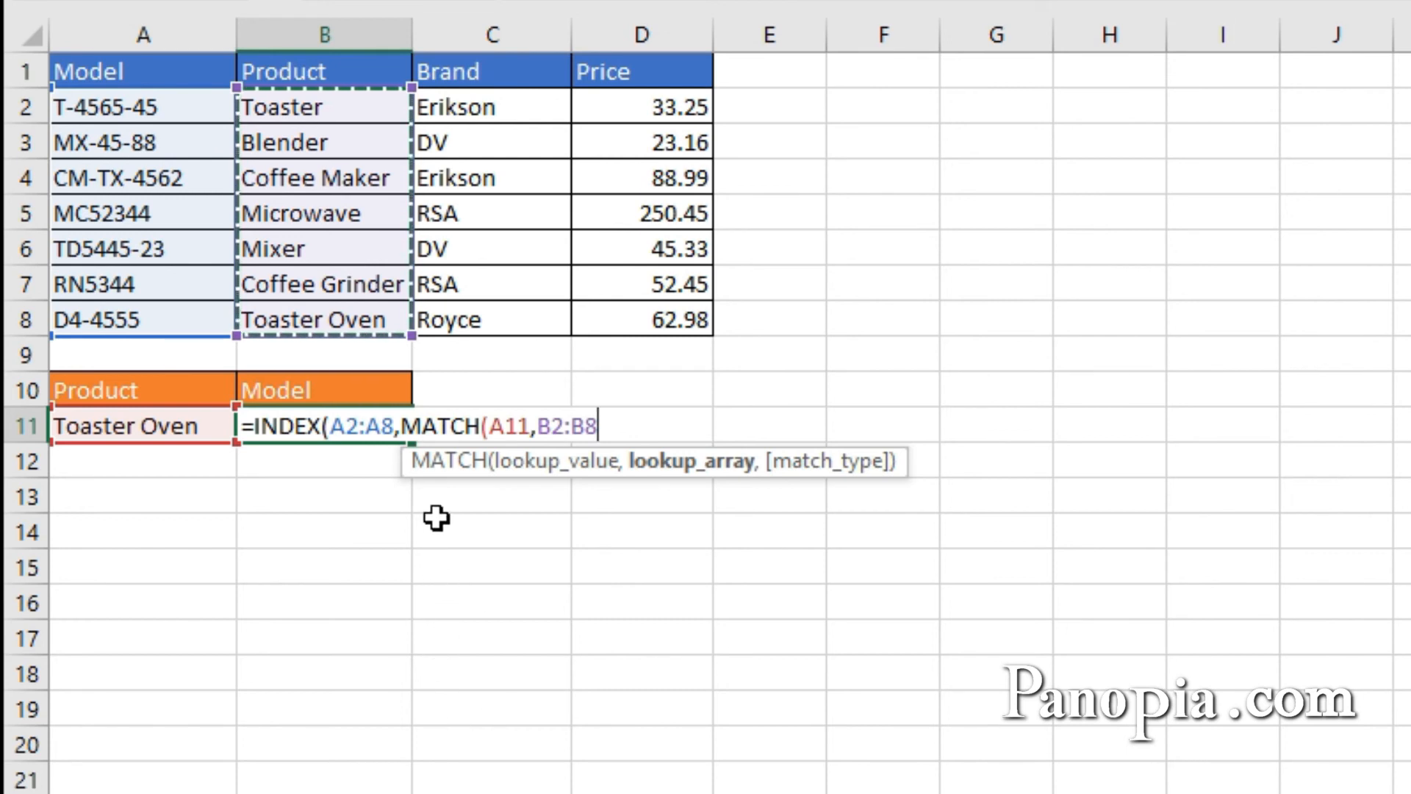
text(,)
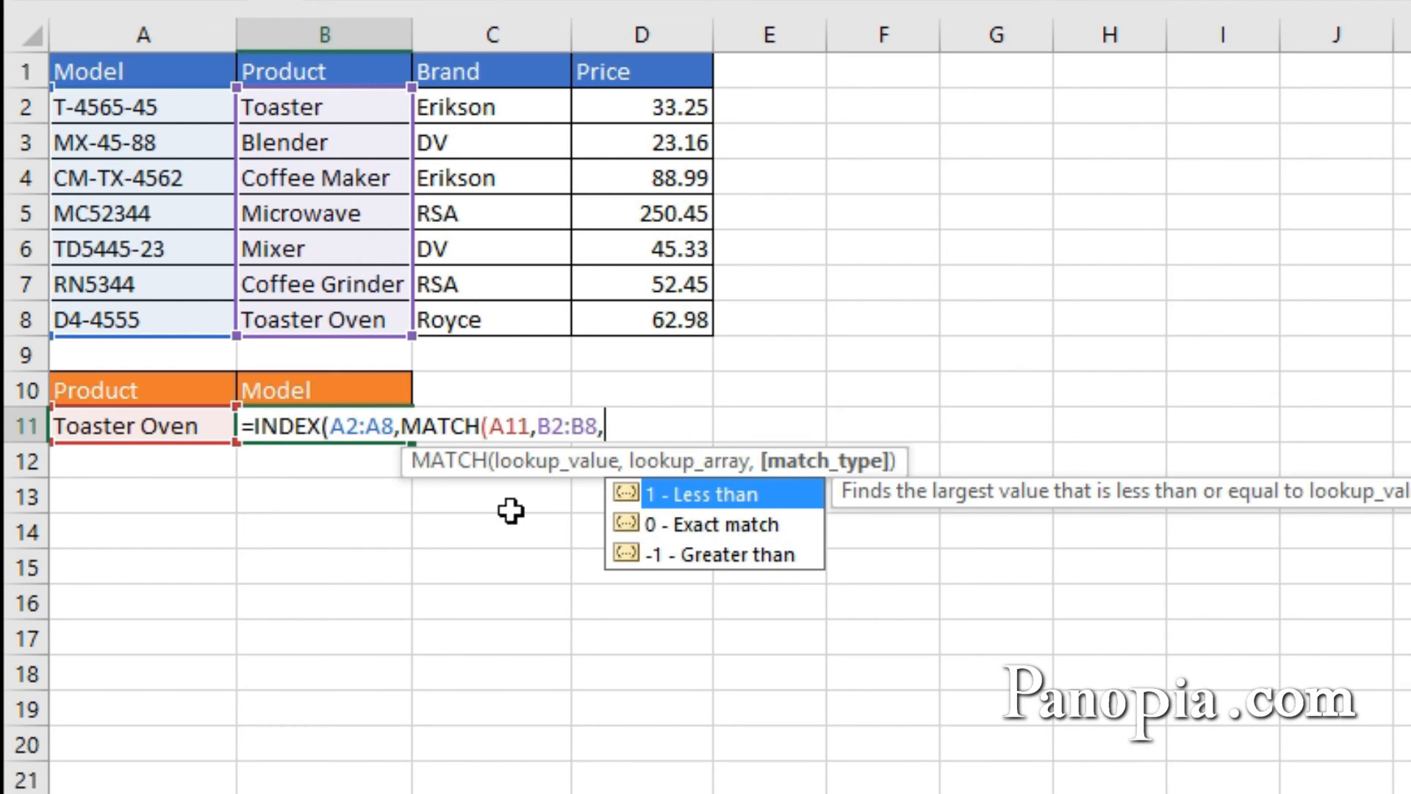
text(0)
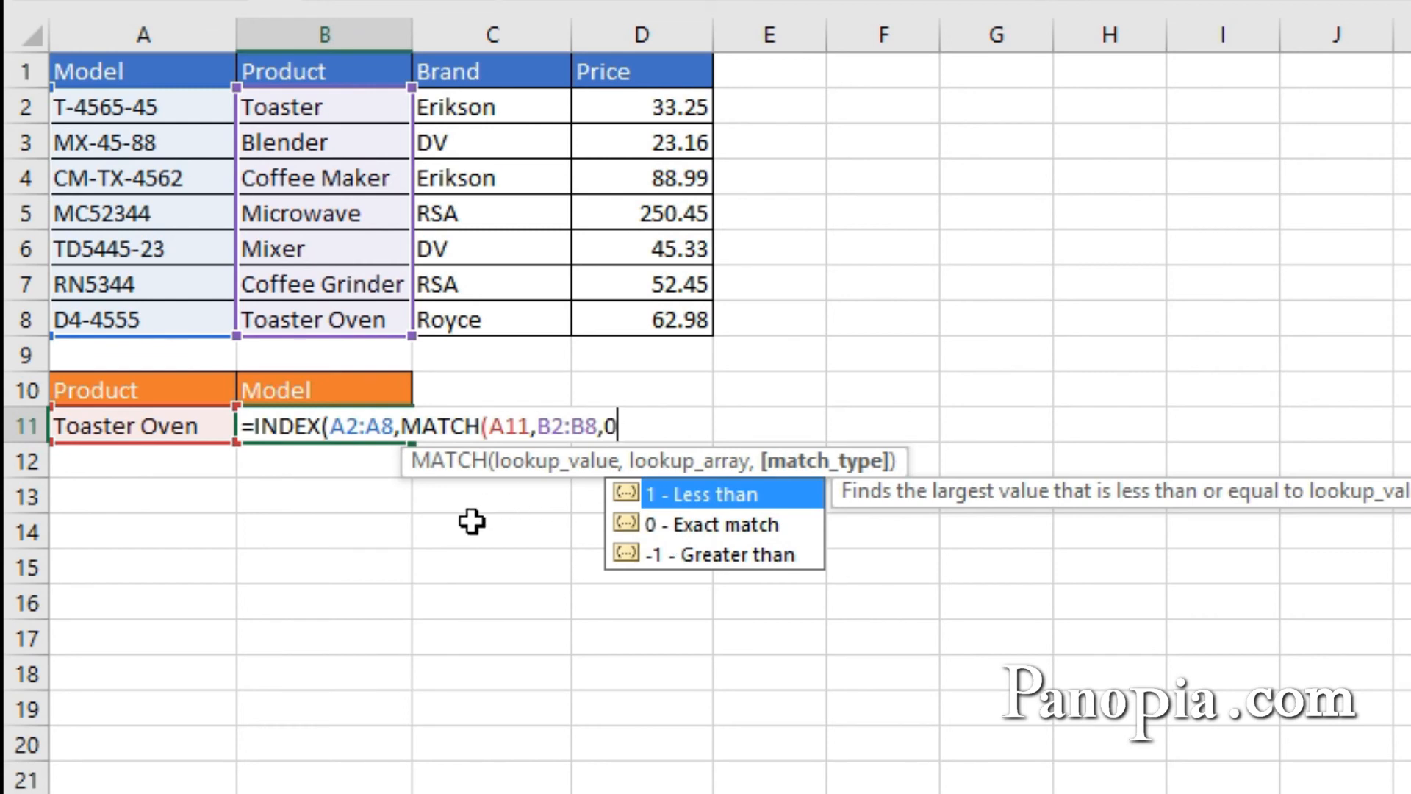
text())
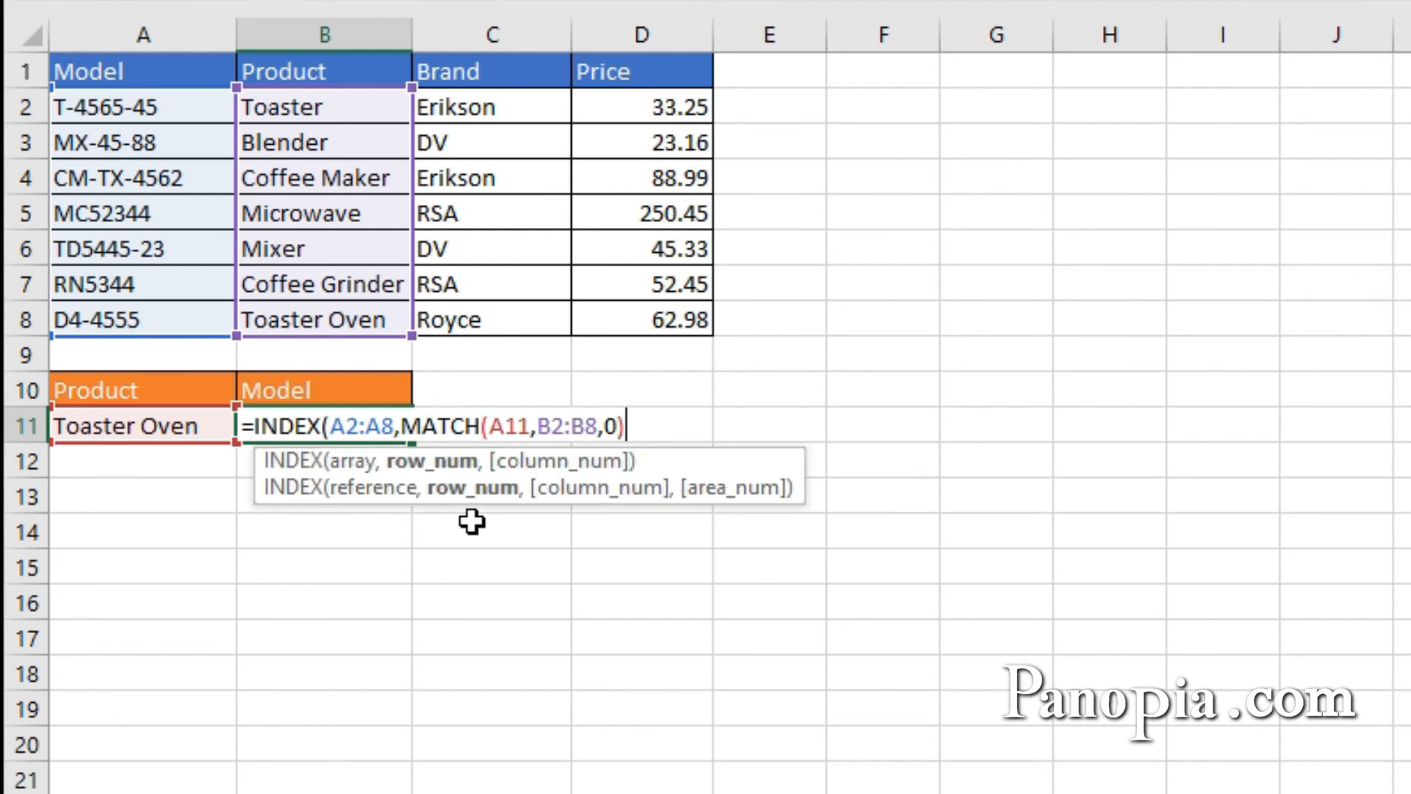
text())
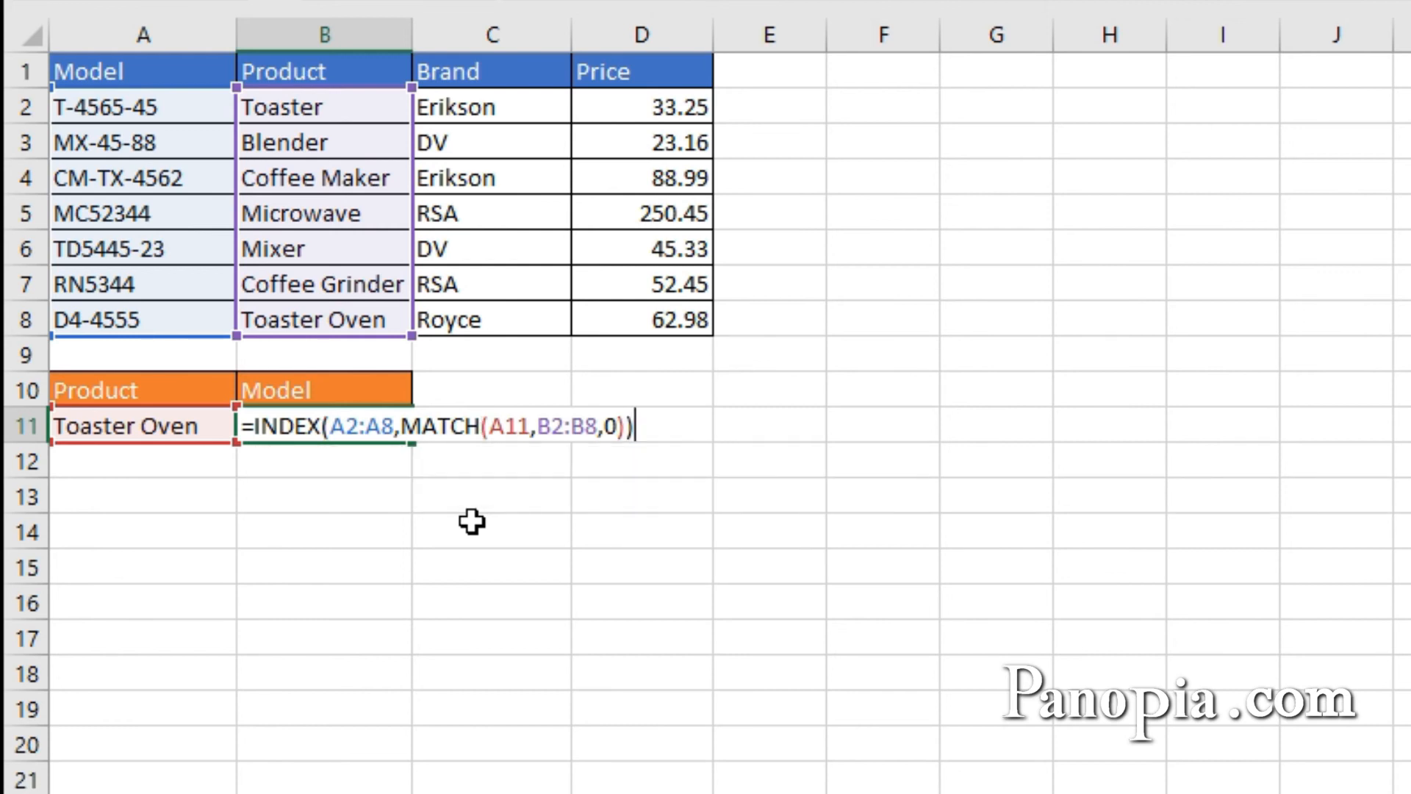
key(Return)
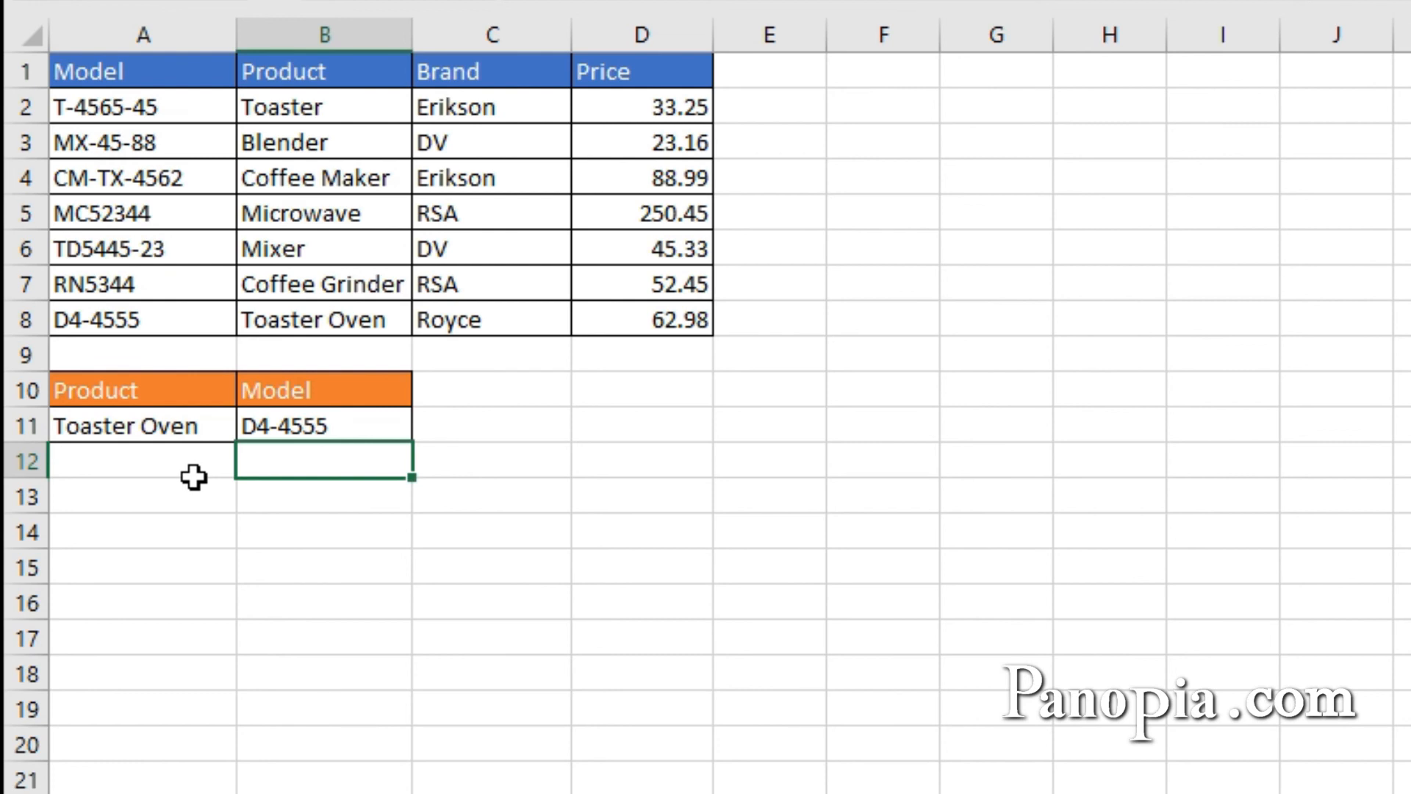
Step: Change the product choice in cell A11 to Coffee Maker to test the model lookup
click(209, 427)
click(252, 425)
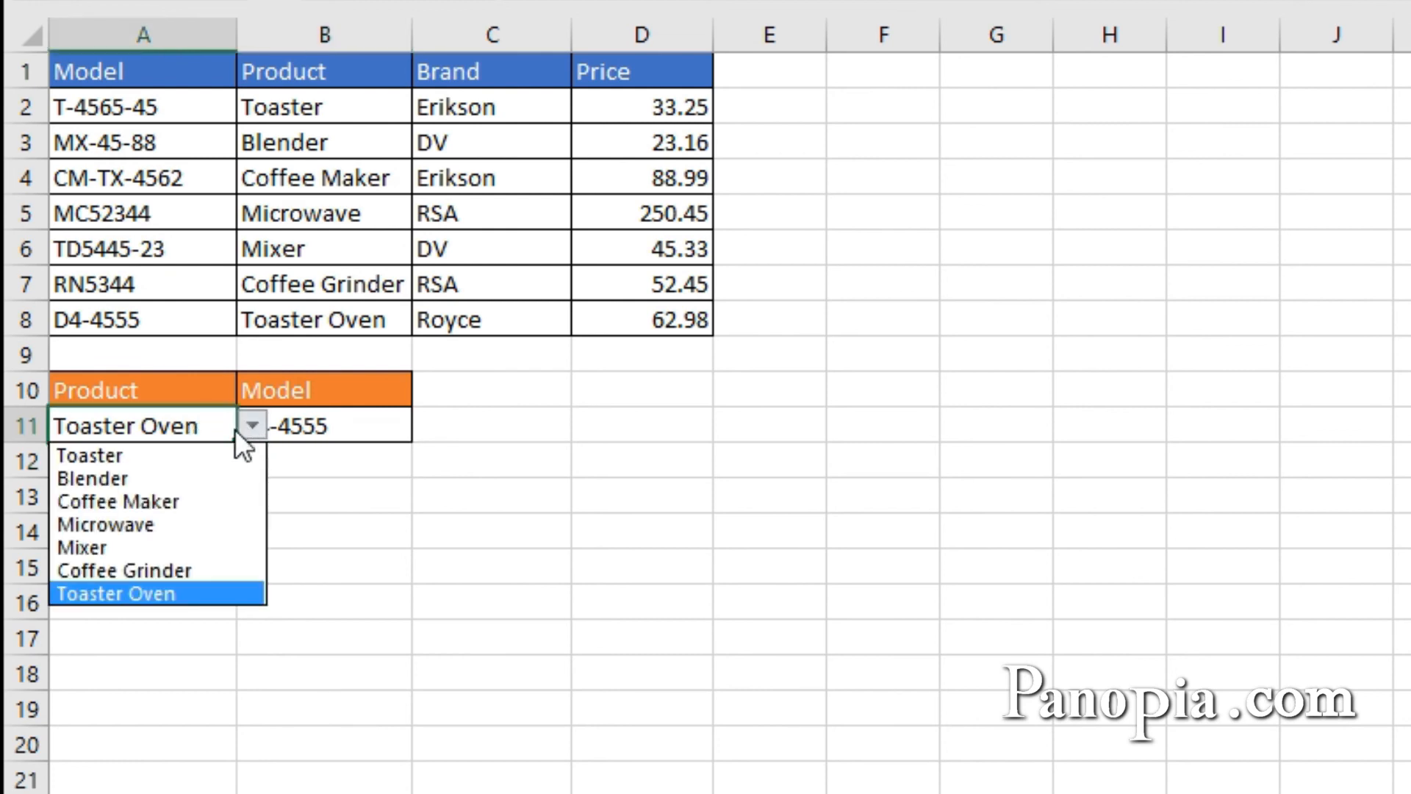
click(155, 498)
click(298, 497)
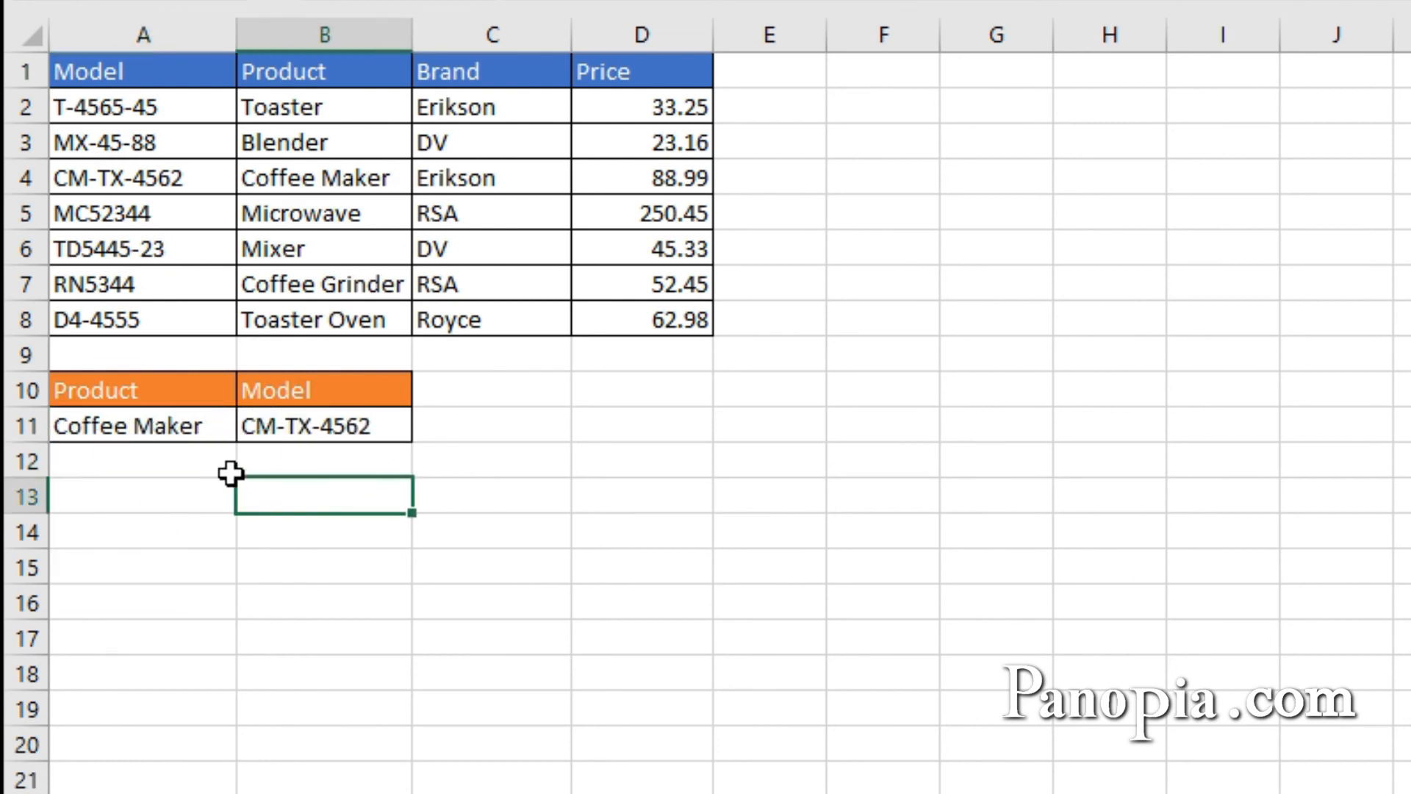
Step: Switch the product choice in cell A11 to Blender
click(193, 425)
click(253, 427)
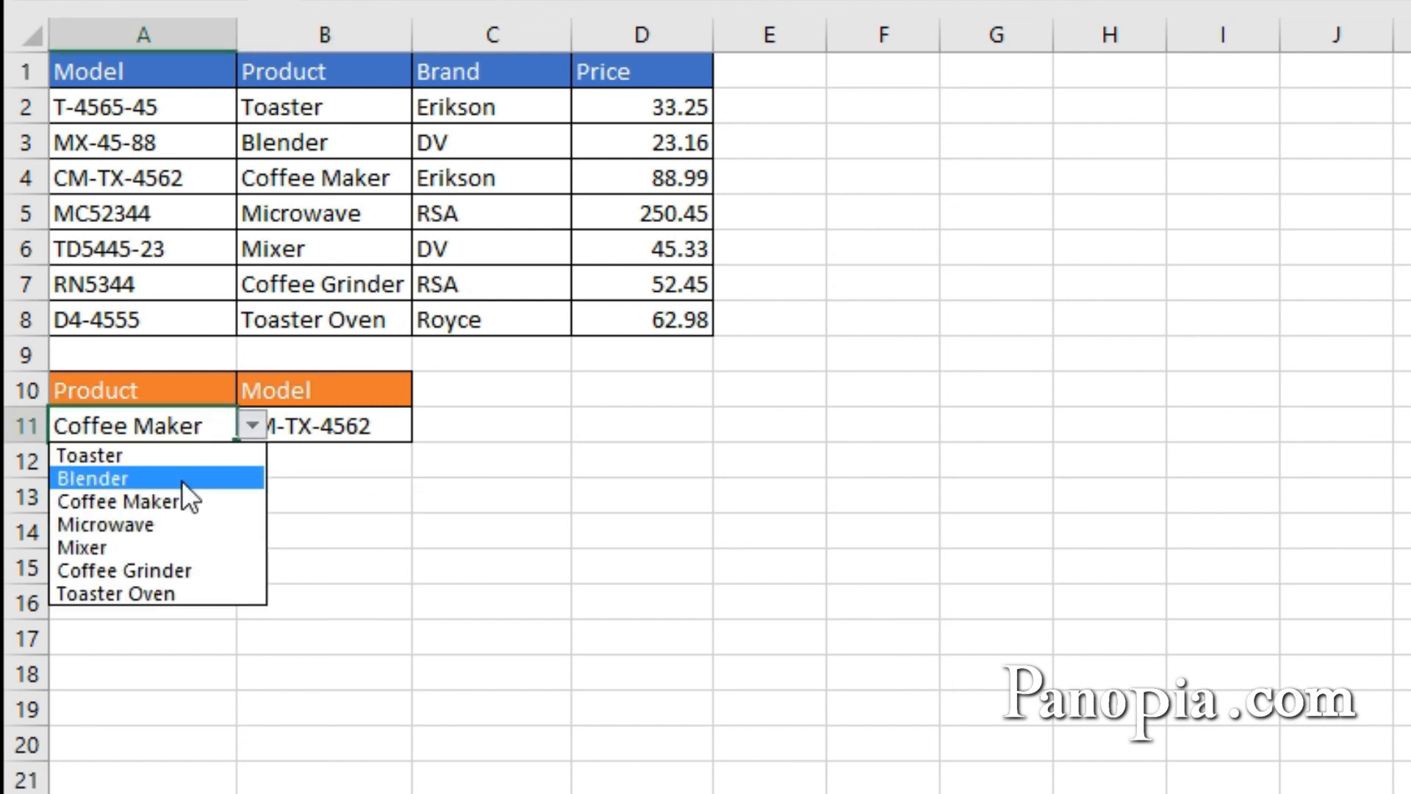
click(182, 479)
click(317, 566)
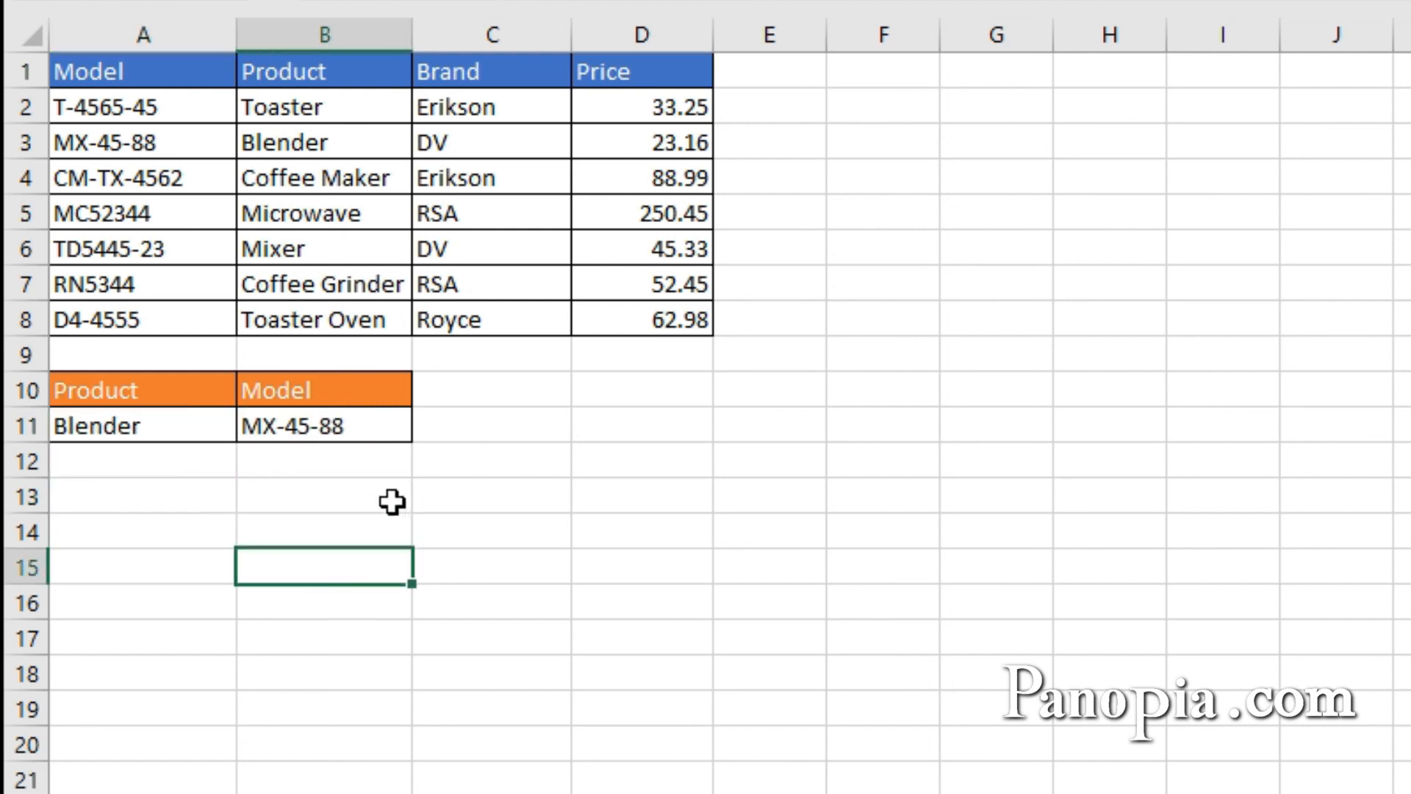